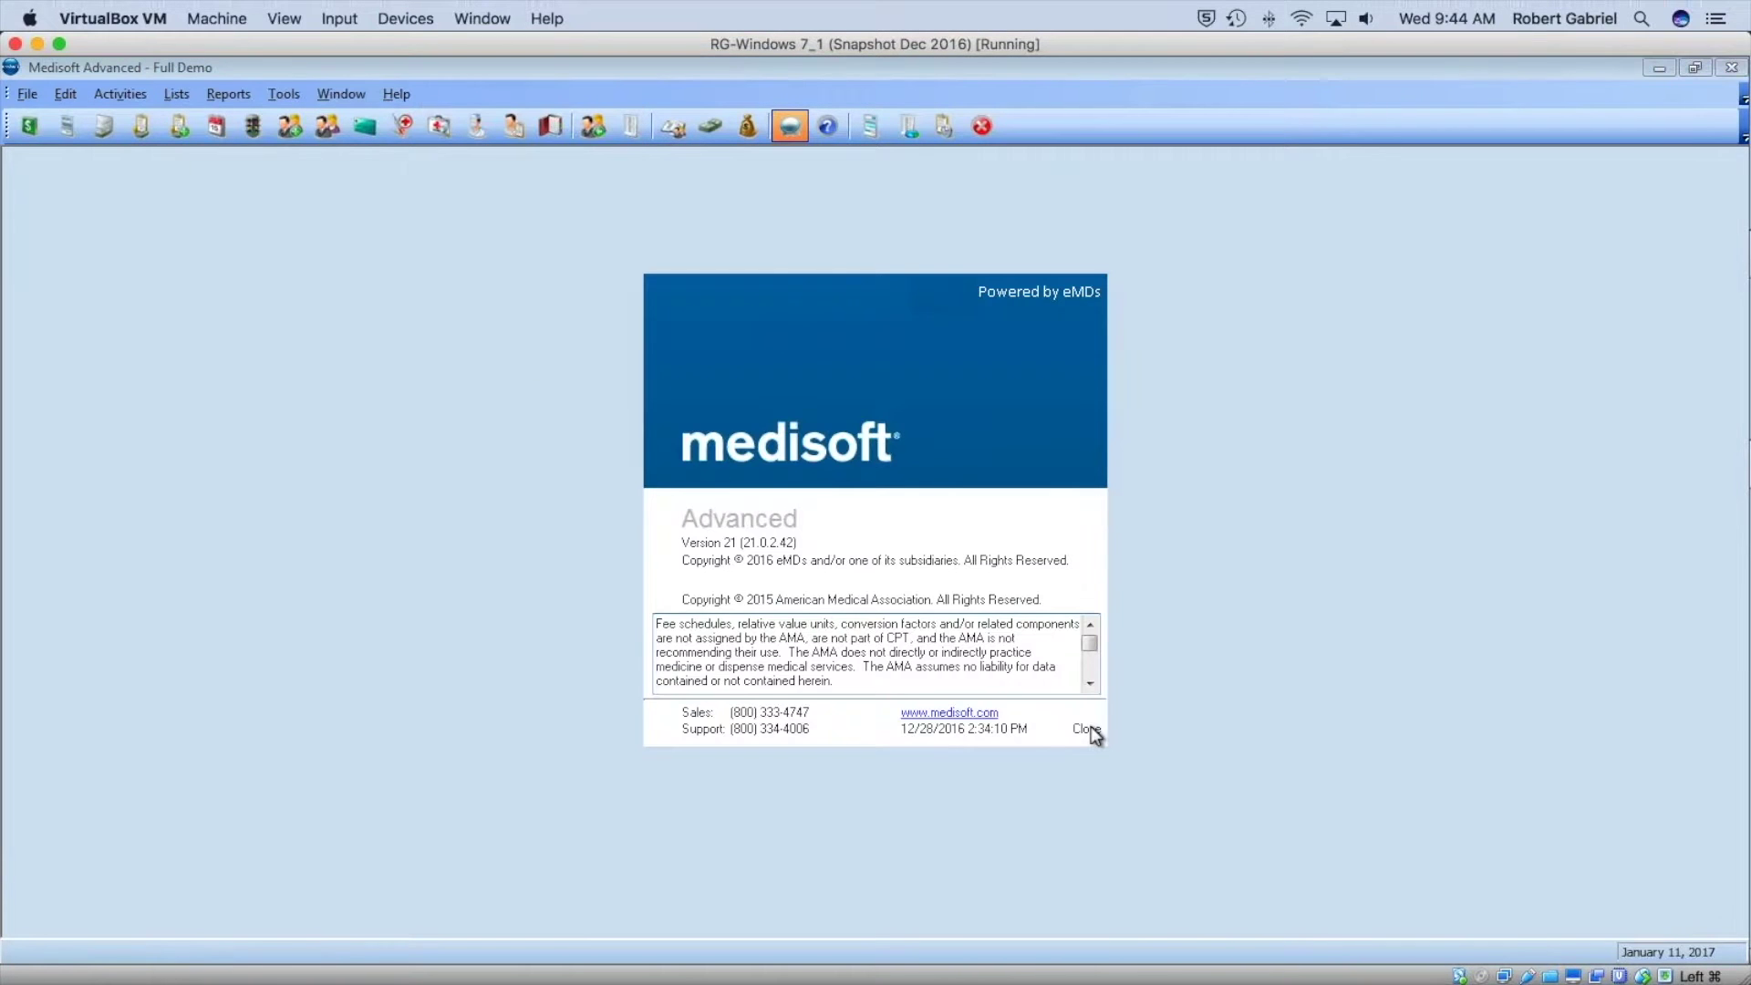
# - Dismiss the About Medisoft box to reveal the empty Full Demo practice workspace
pyautogui.click(1091, 729)
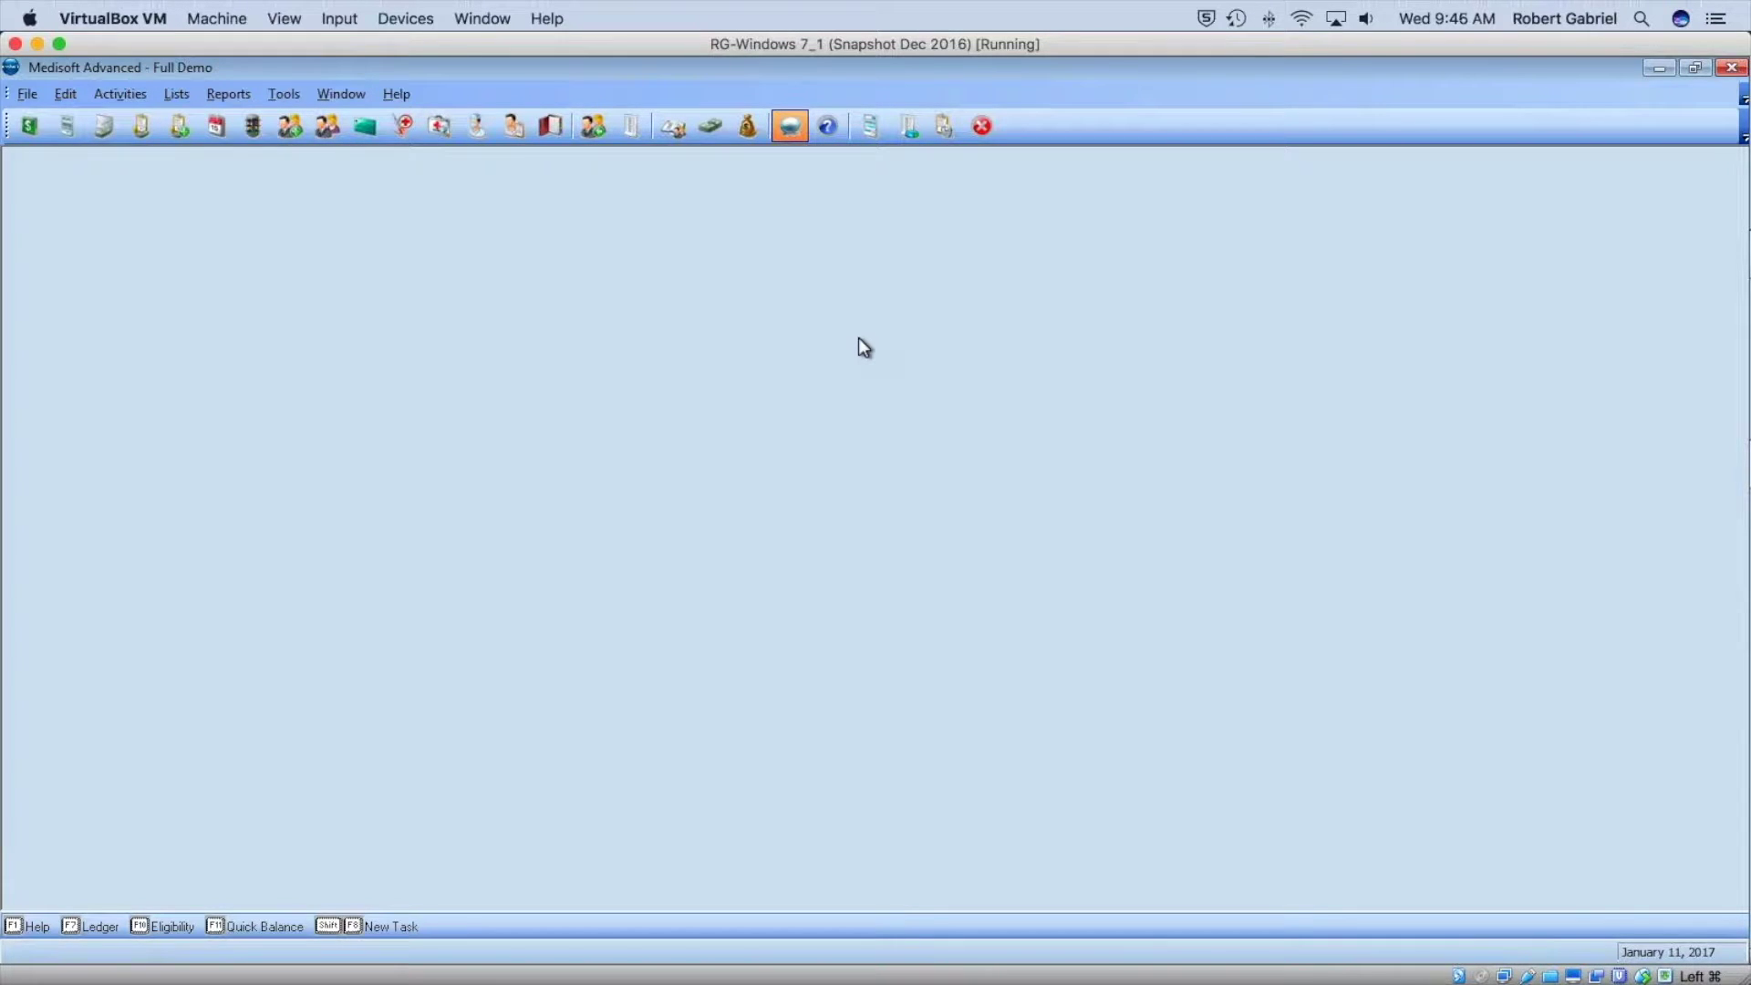
pyautogui.click(284, 93)
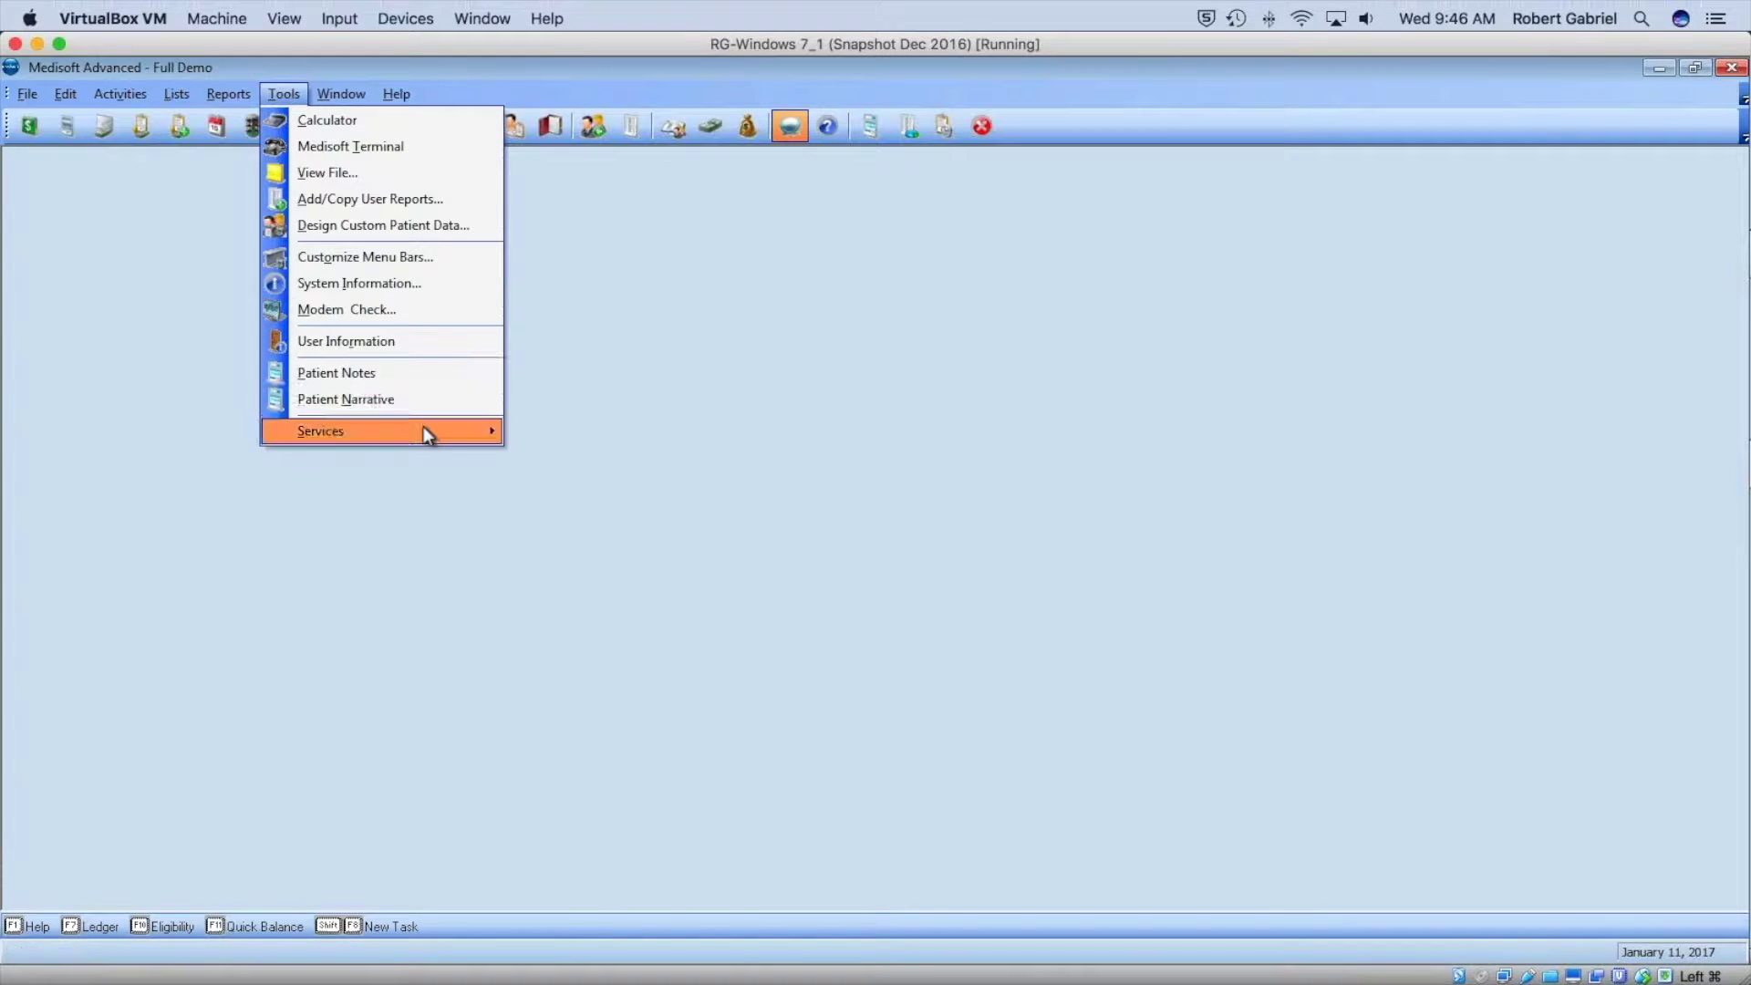
pyautogui.moveTo(423, 426)
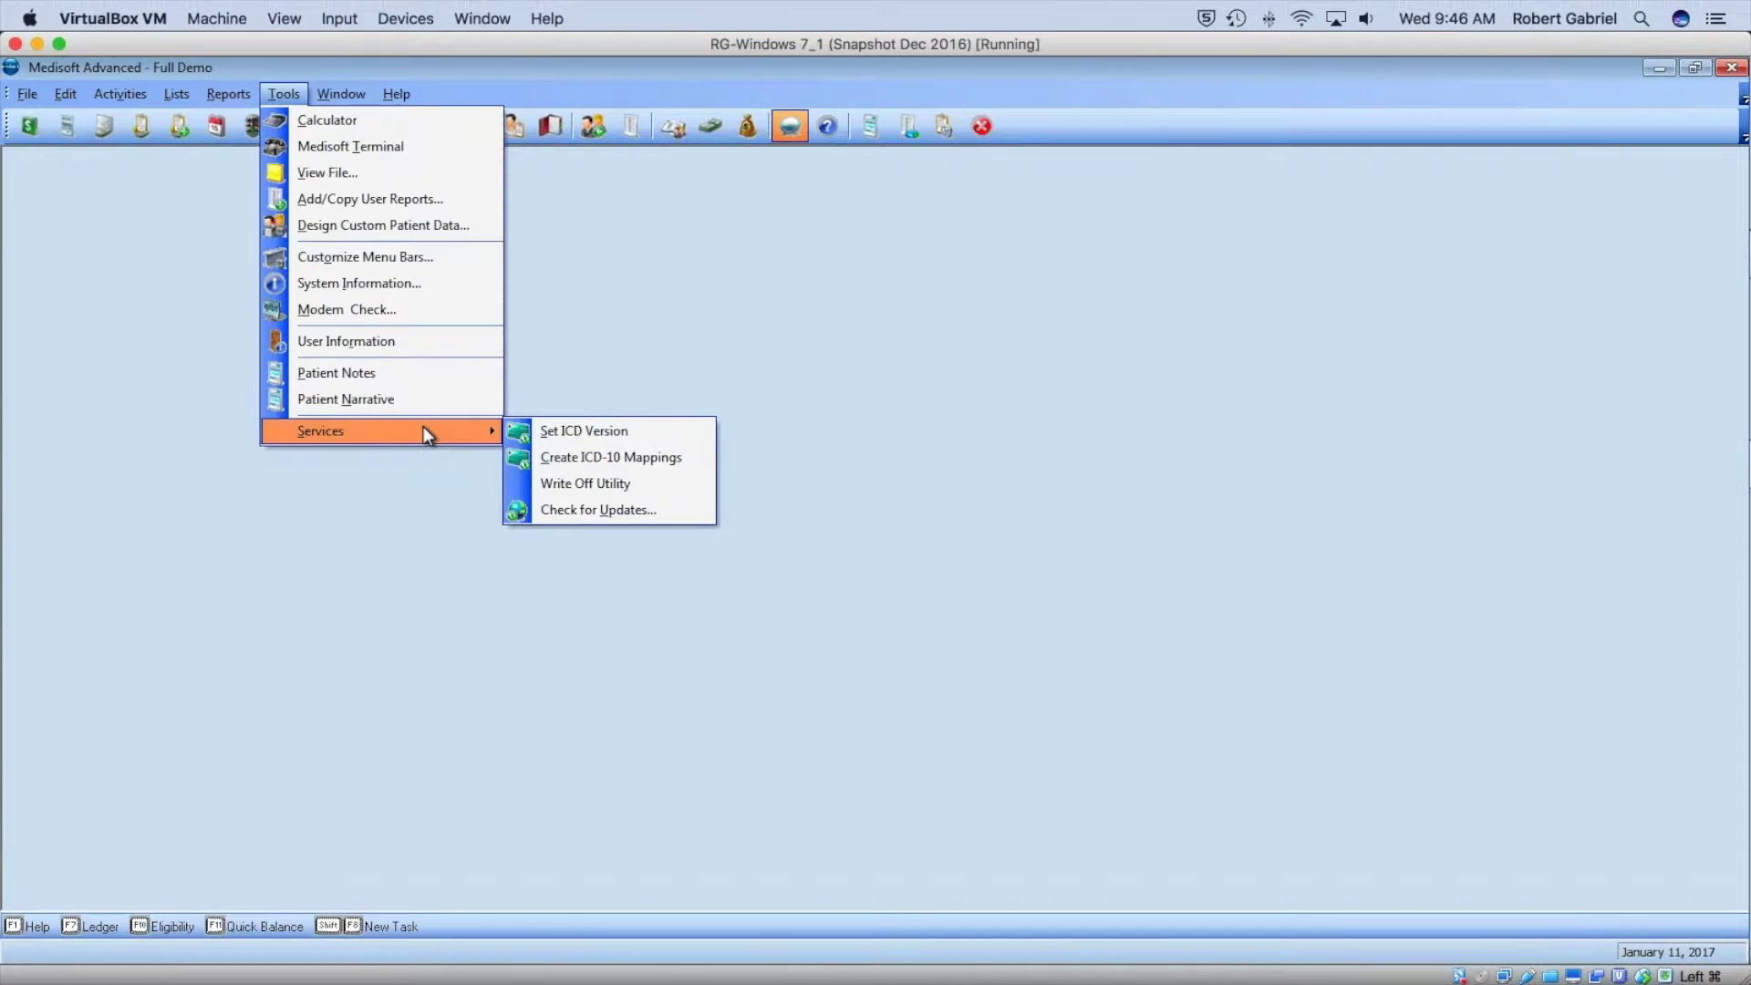
pyautogui.click(107, 403)
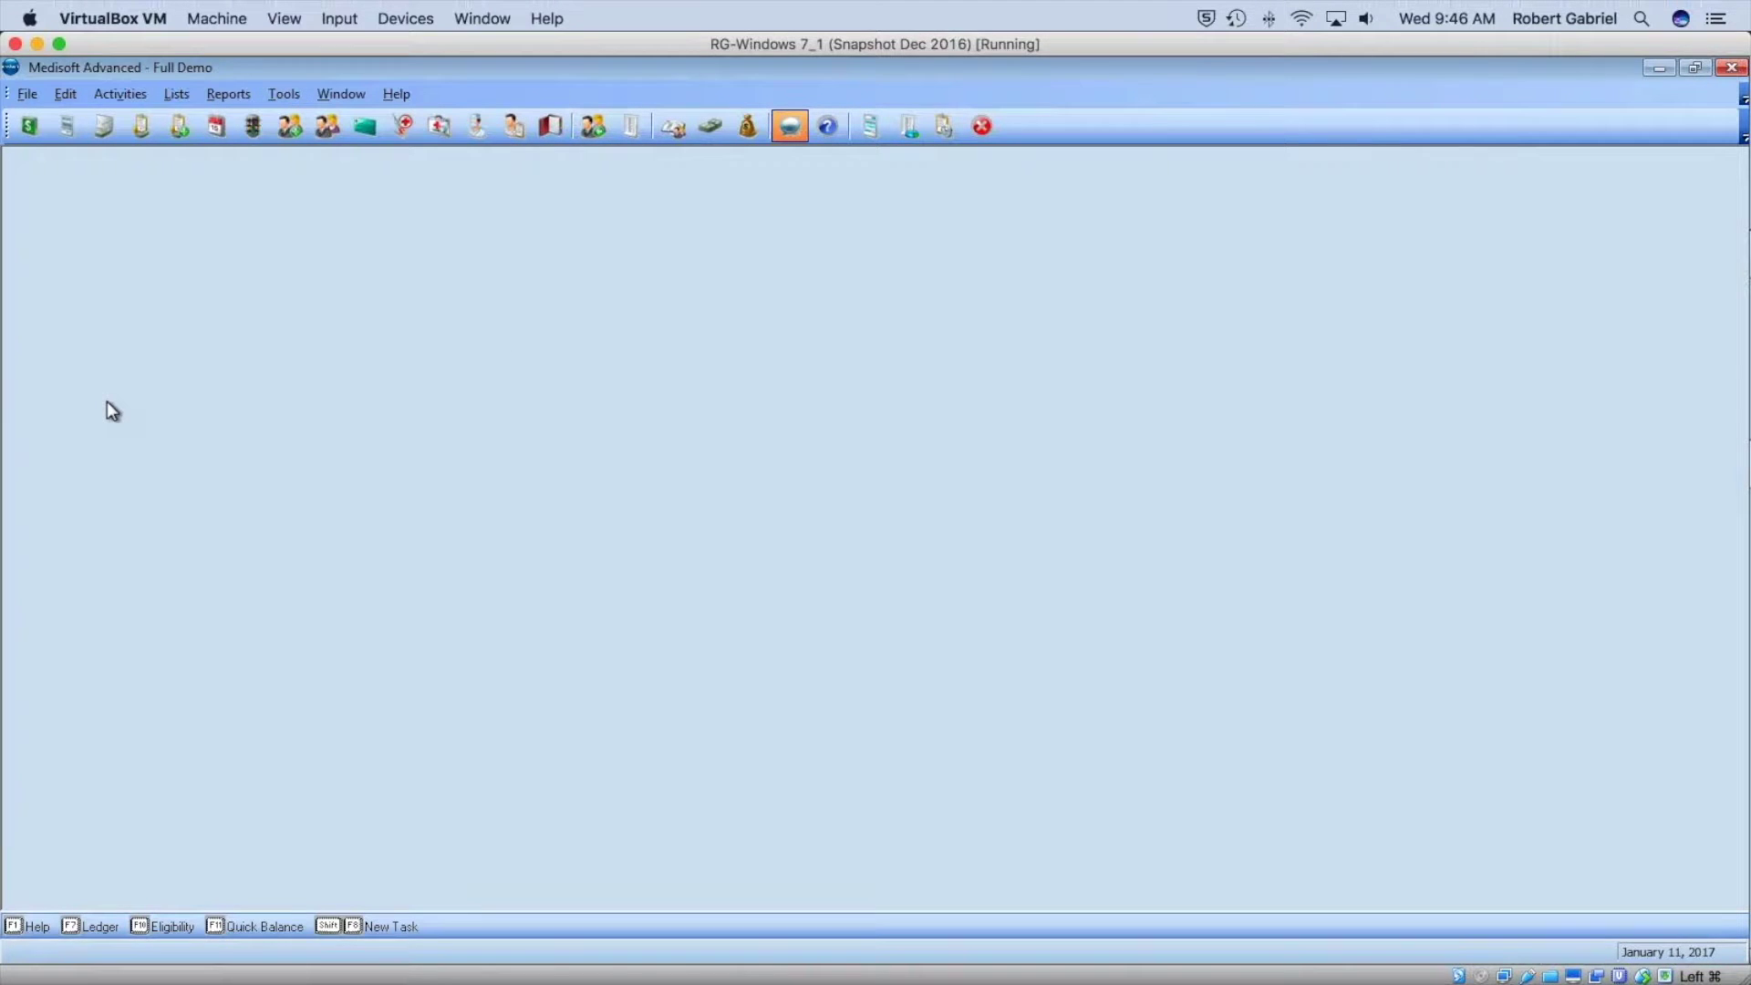
# - Save a backup of the Full Demo data as mw01-11-2017.mbk on the Desktop, then close the backup window
pyautogui.click(23, 99)
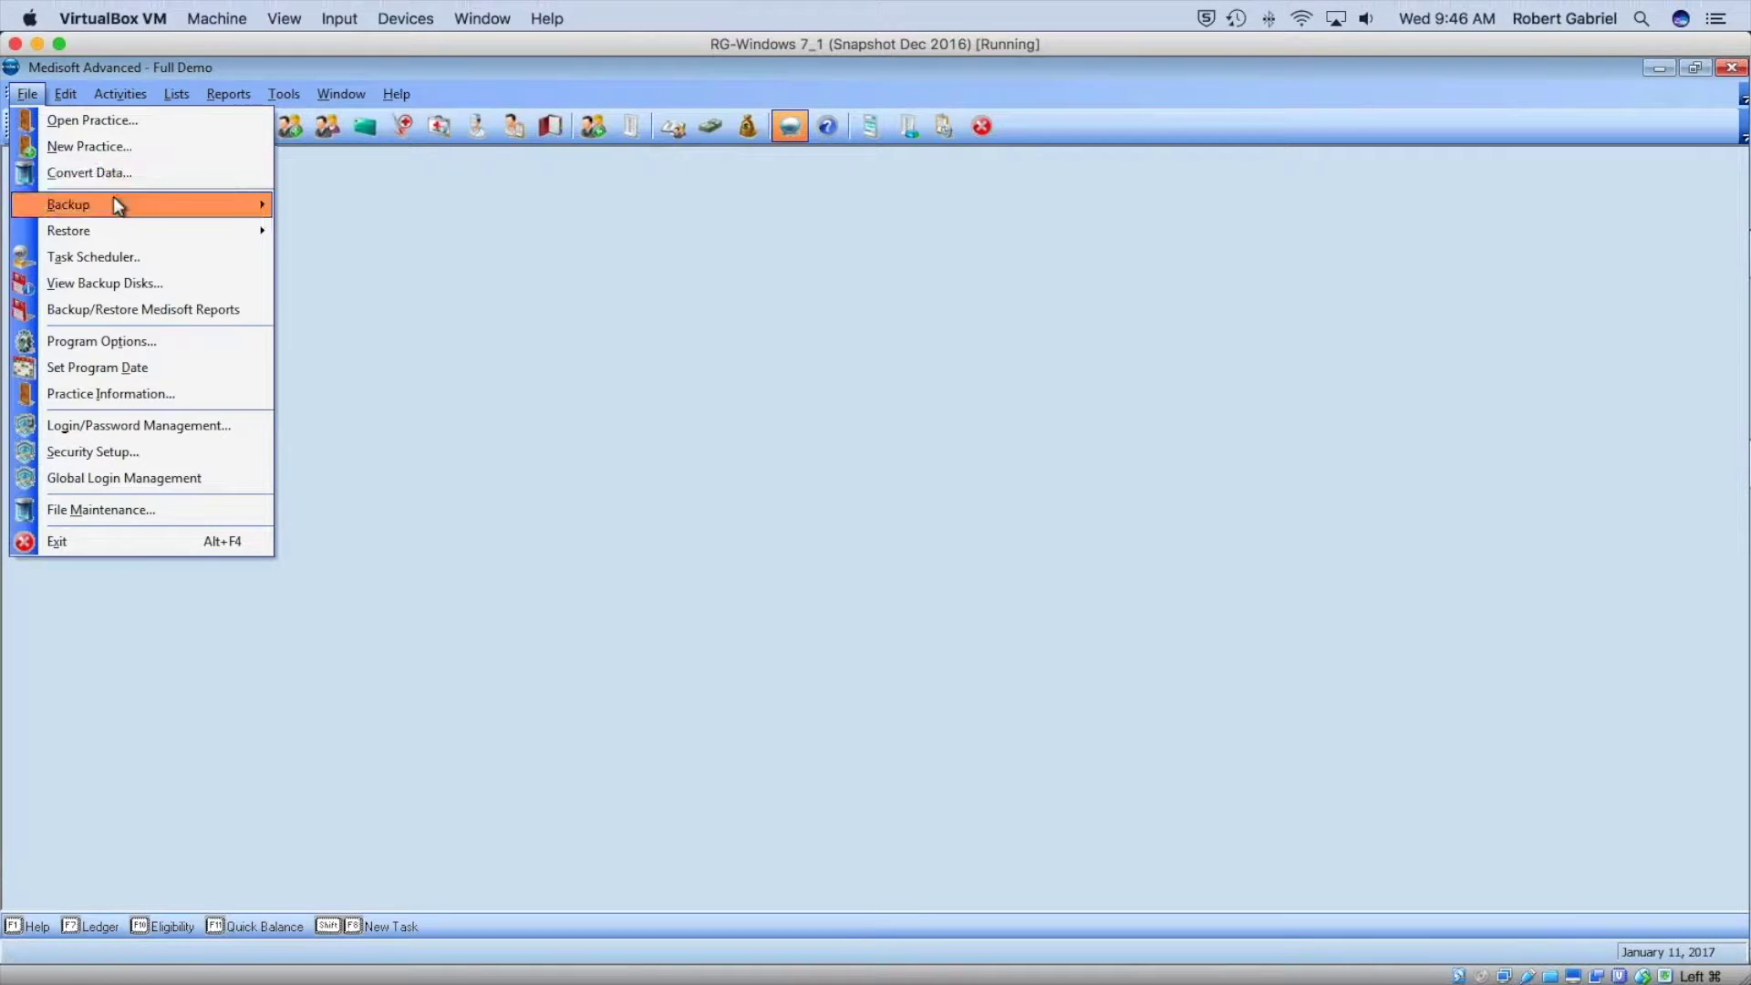
pyautogui.moveTo(113, 203)
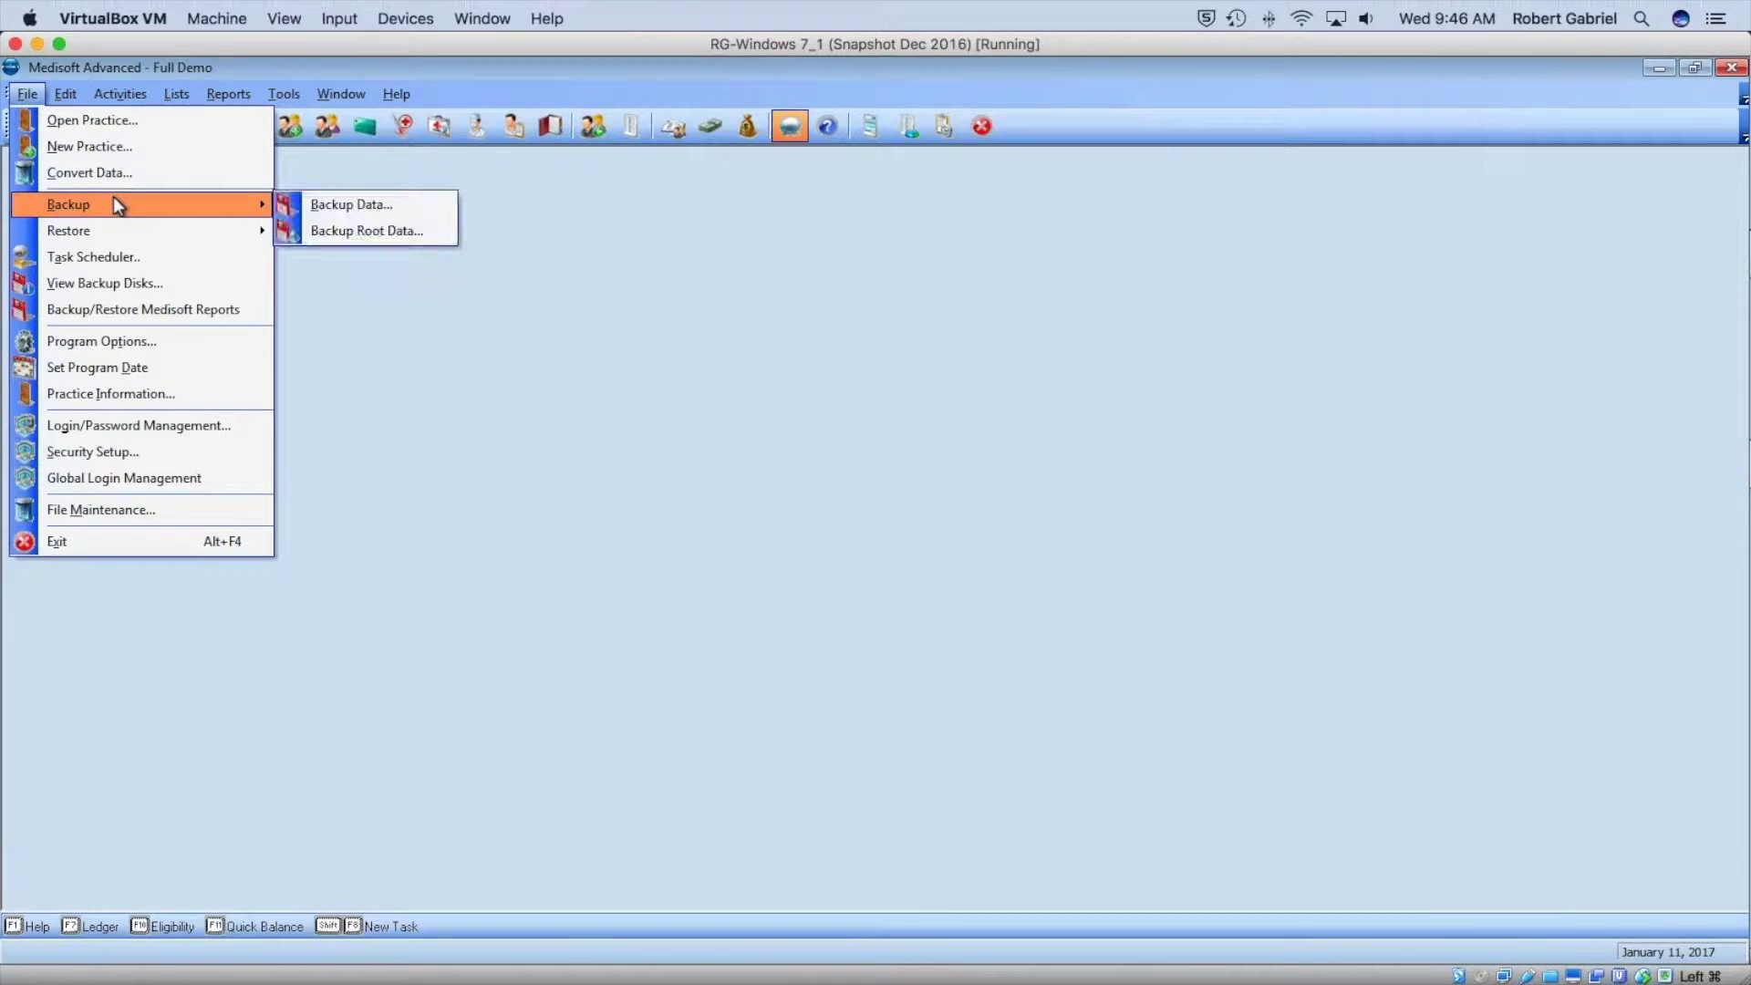
pyautogui.click(363, 211)
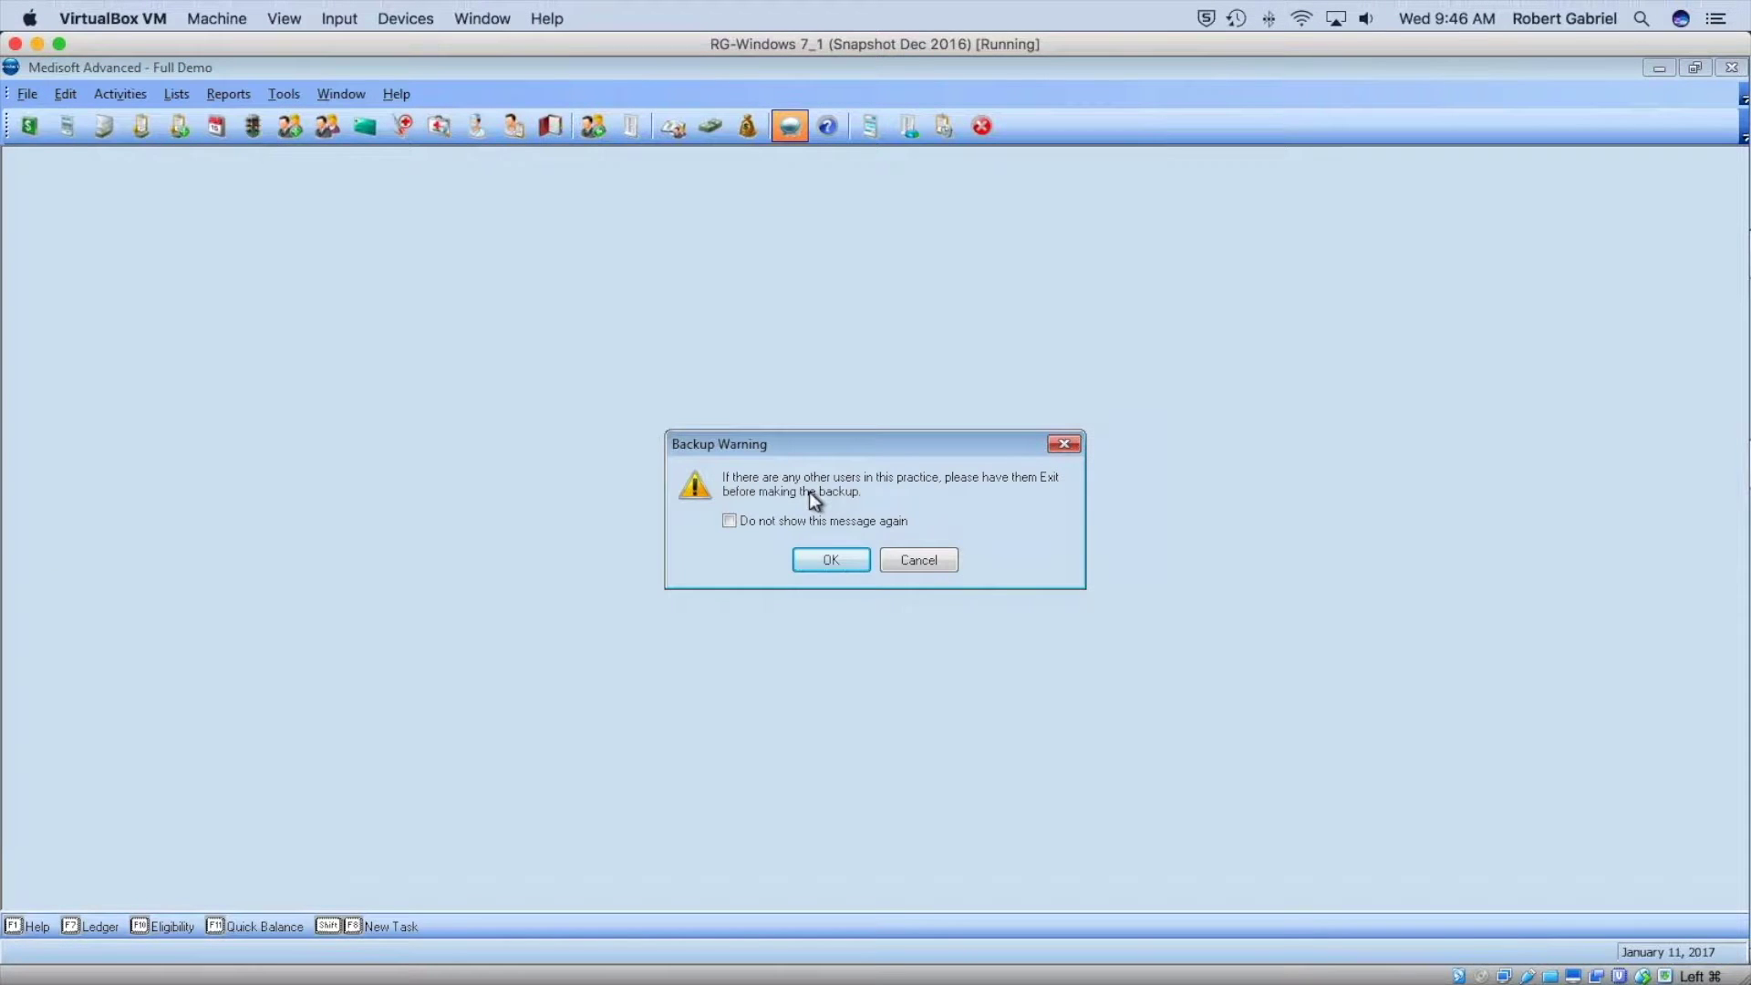
pyautogui.click(833, 556)
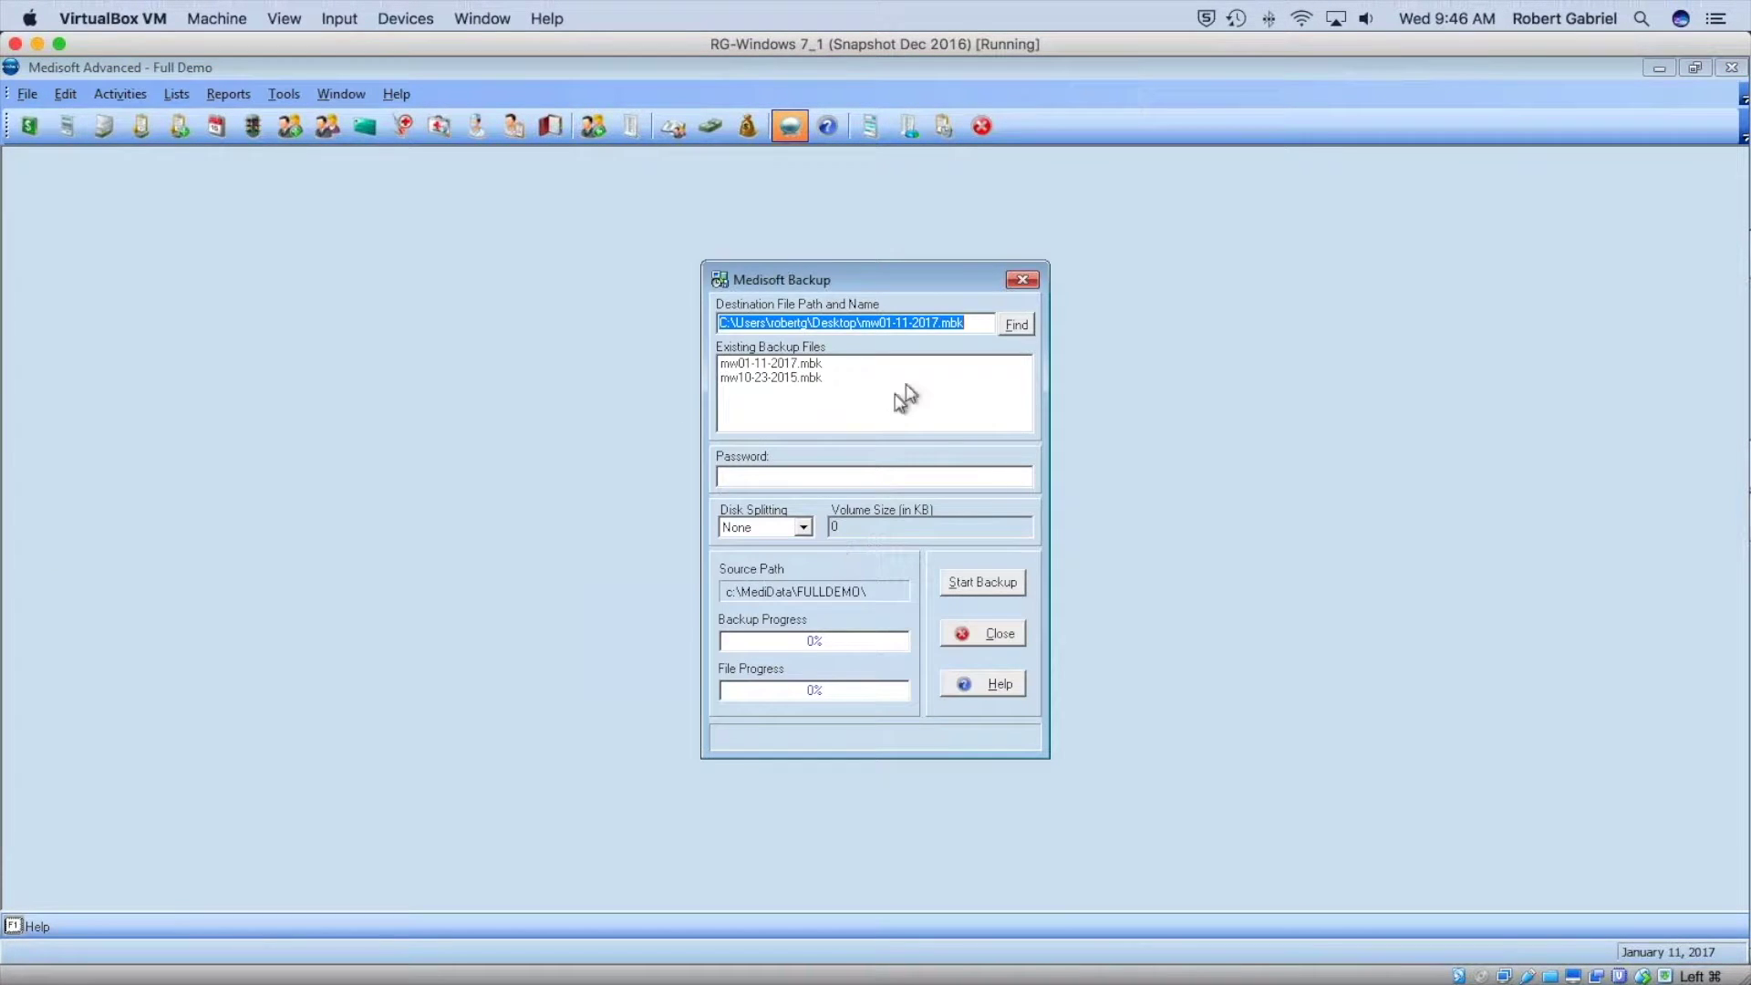
pyautogui.click(1015, 325)
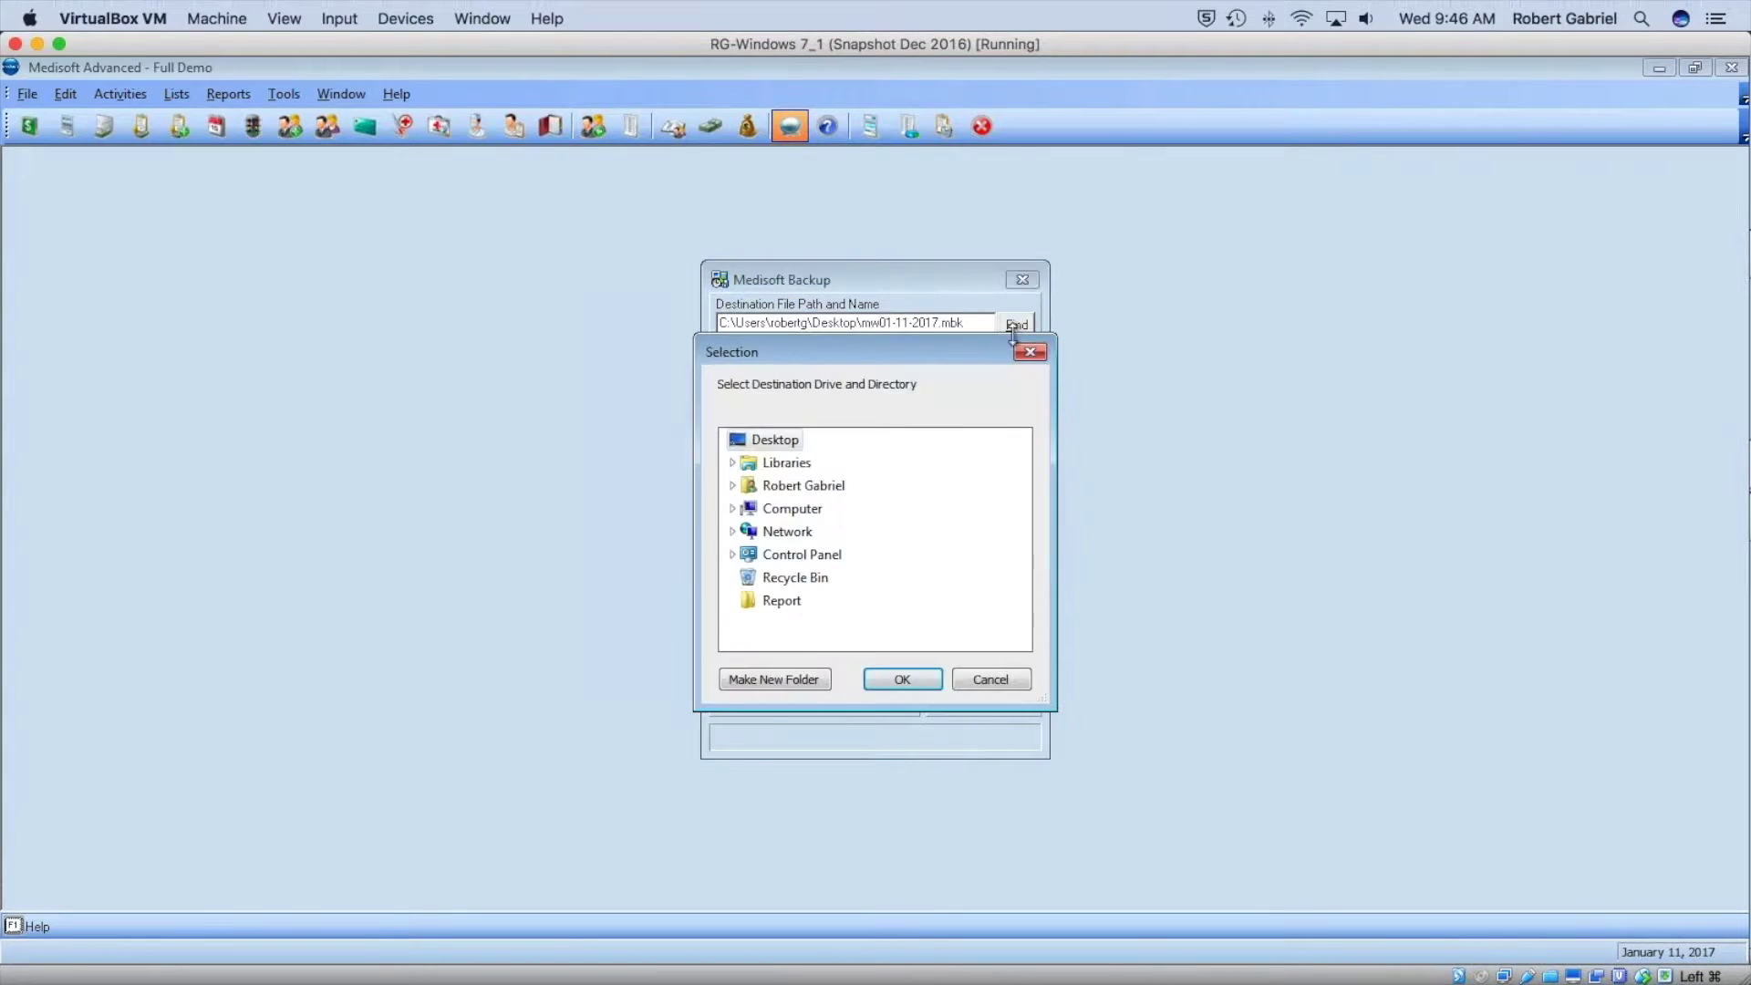
pyautogui.click(902, 684)
pyautogui.click(1014, 583)
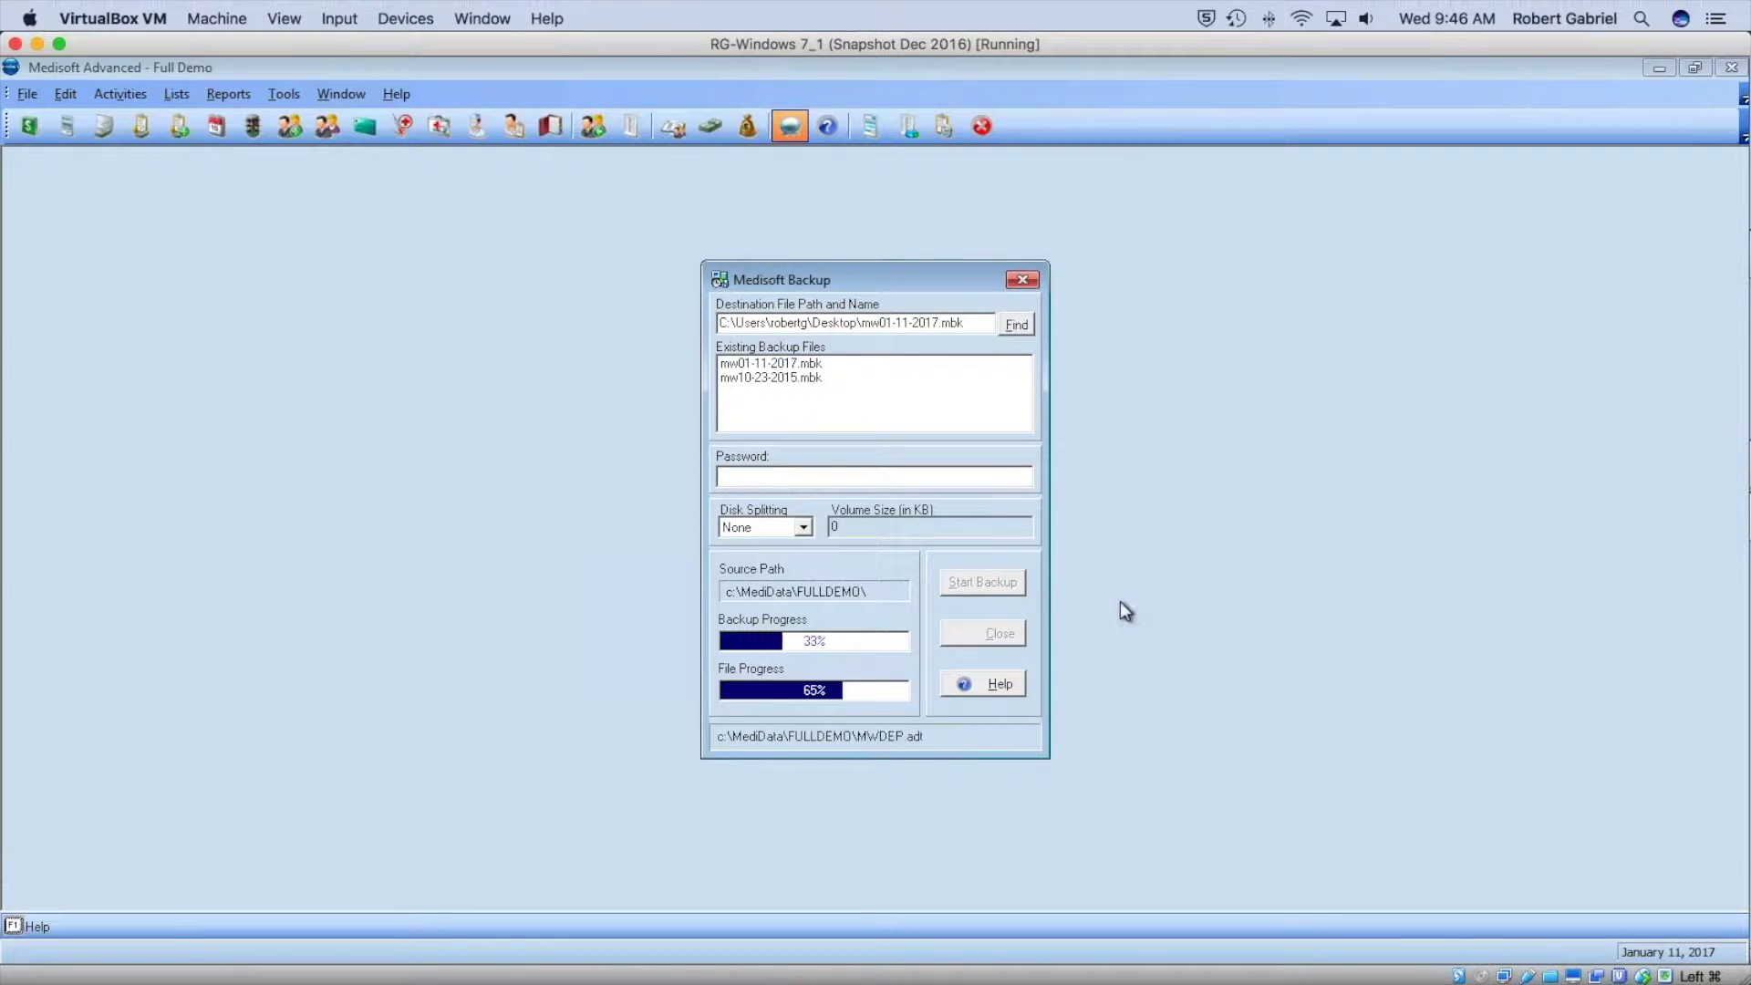
pyautogui.press('Return')
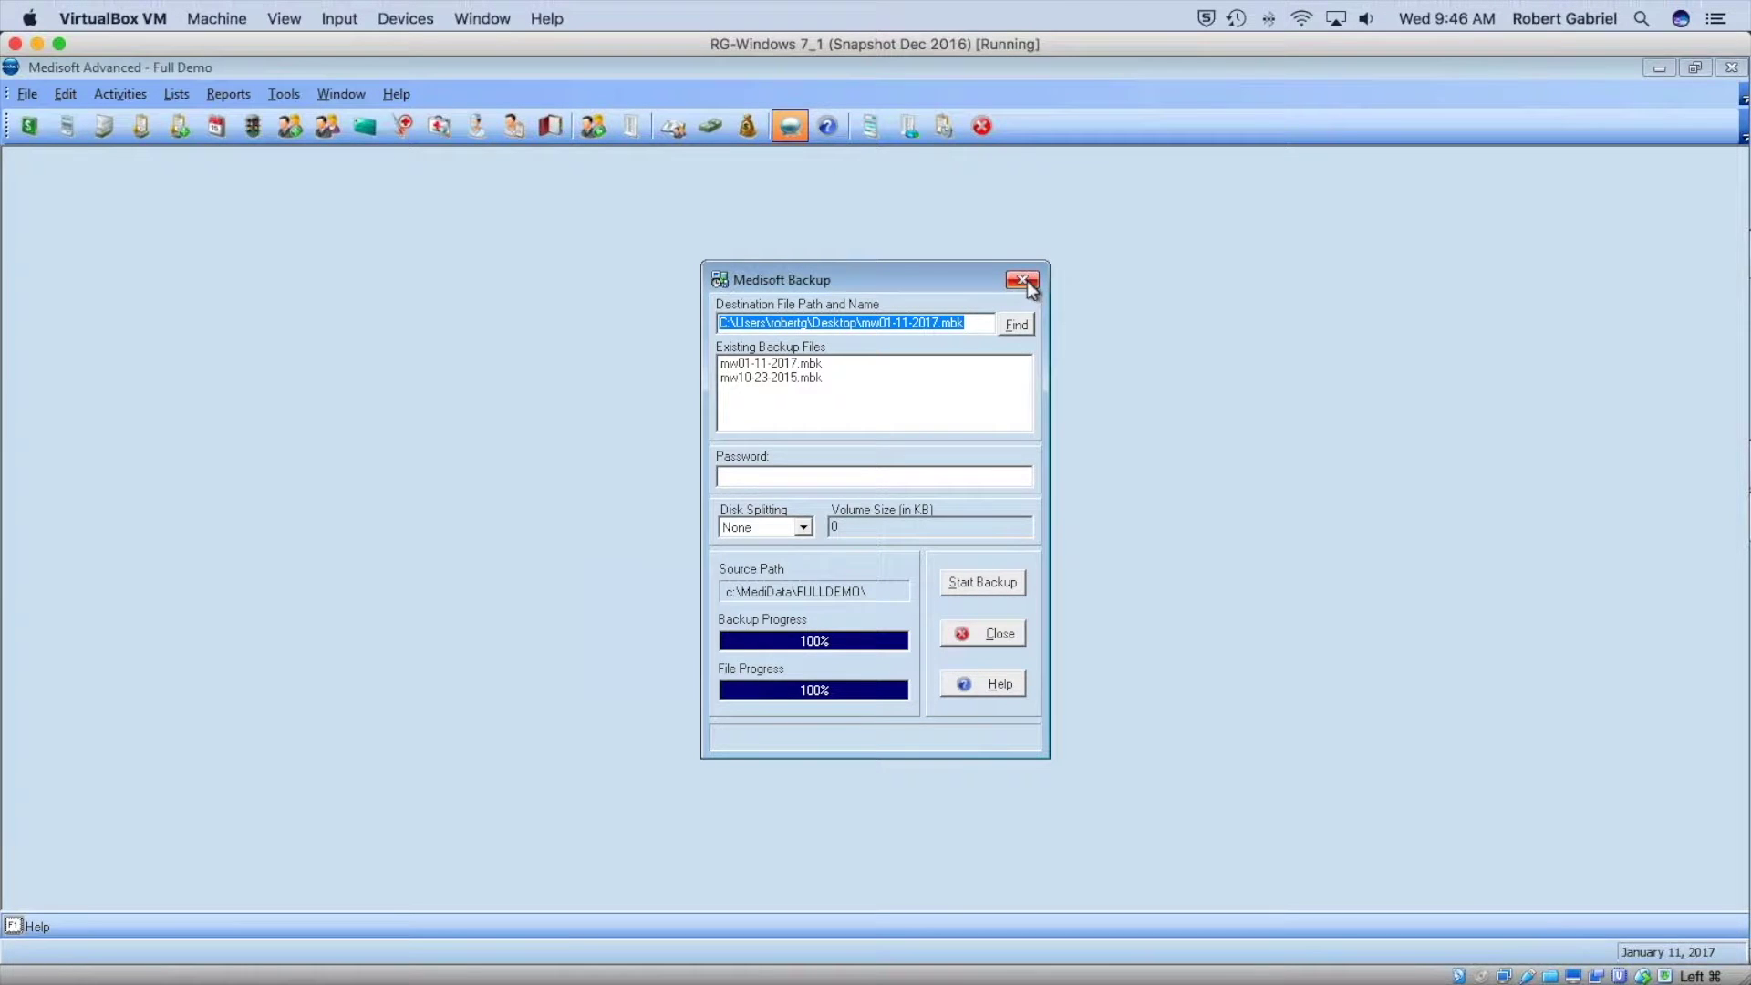
pyautogui.click(986, 633)
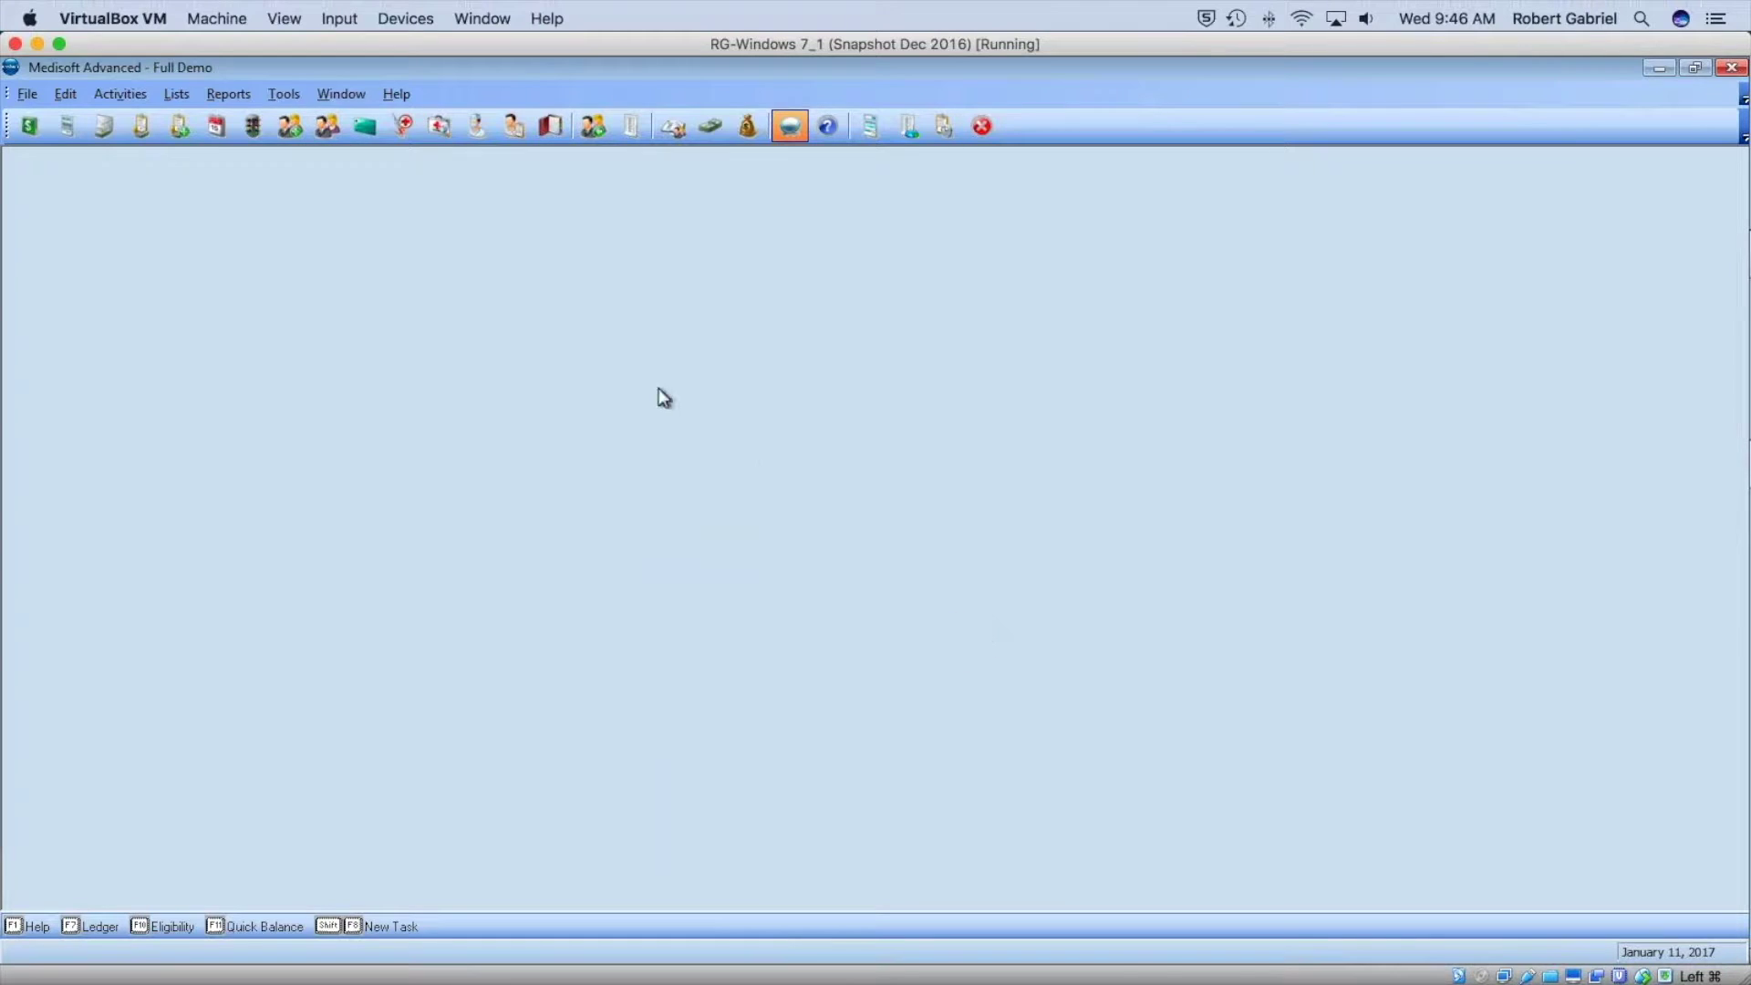
# - Open the Write Off utility, enter a 7/1/2015 cut-off date, and review the case billing codes
pyautogui.click(276, 96)
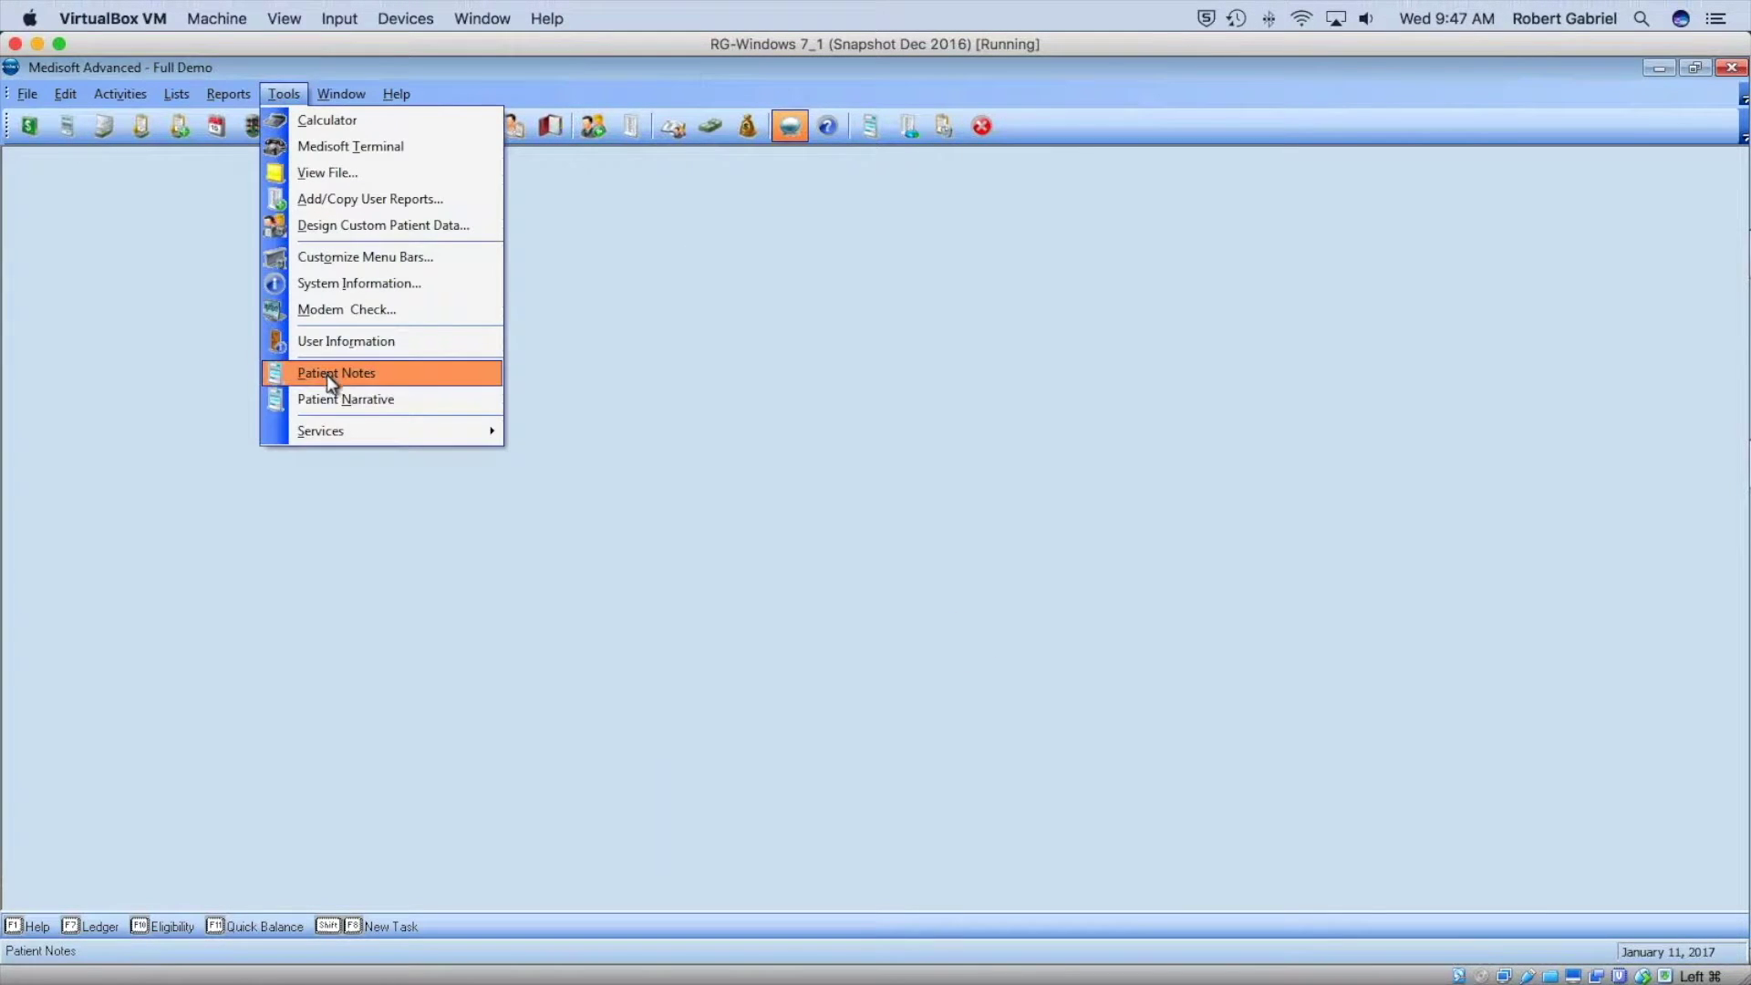
pyautogui.moveTo(356, 430)
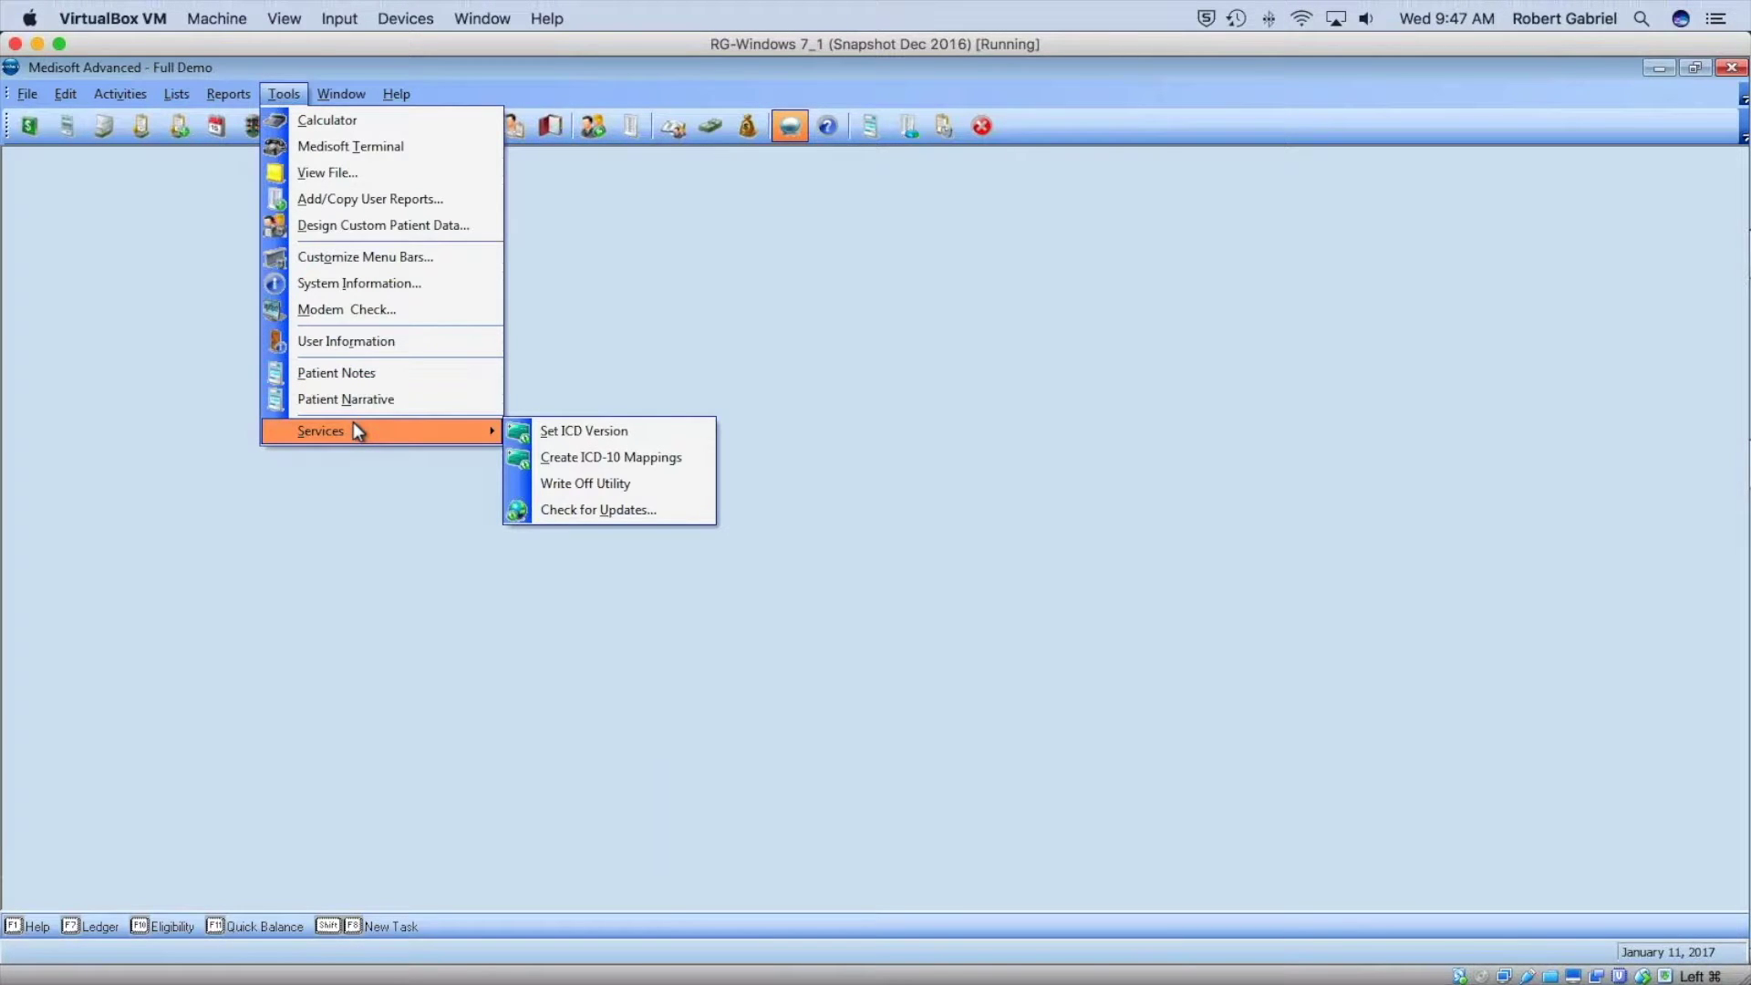
pyautogui.click(605, 483)
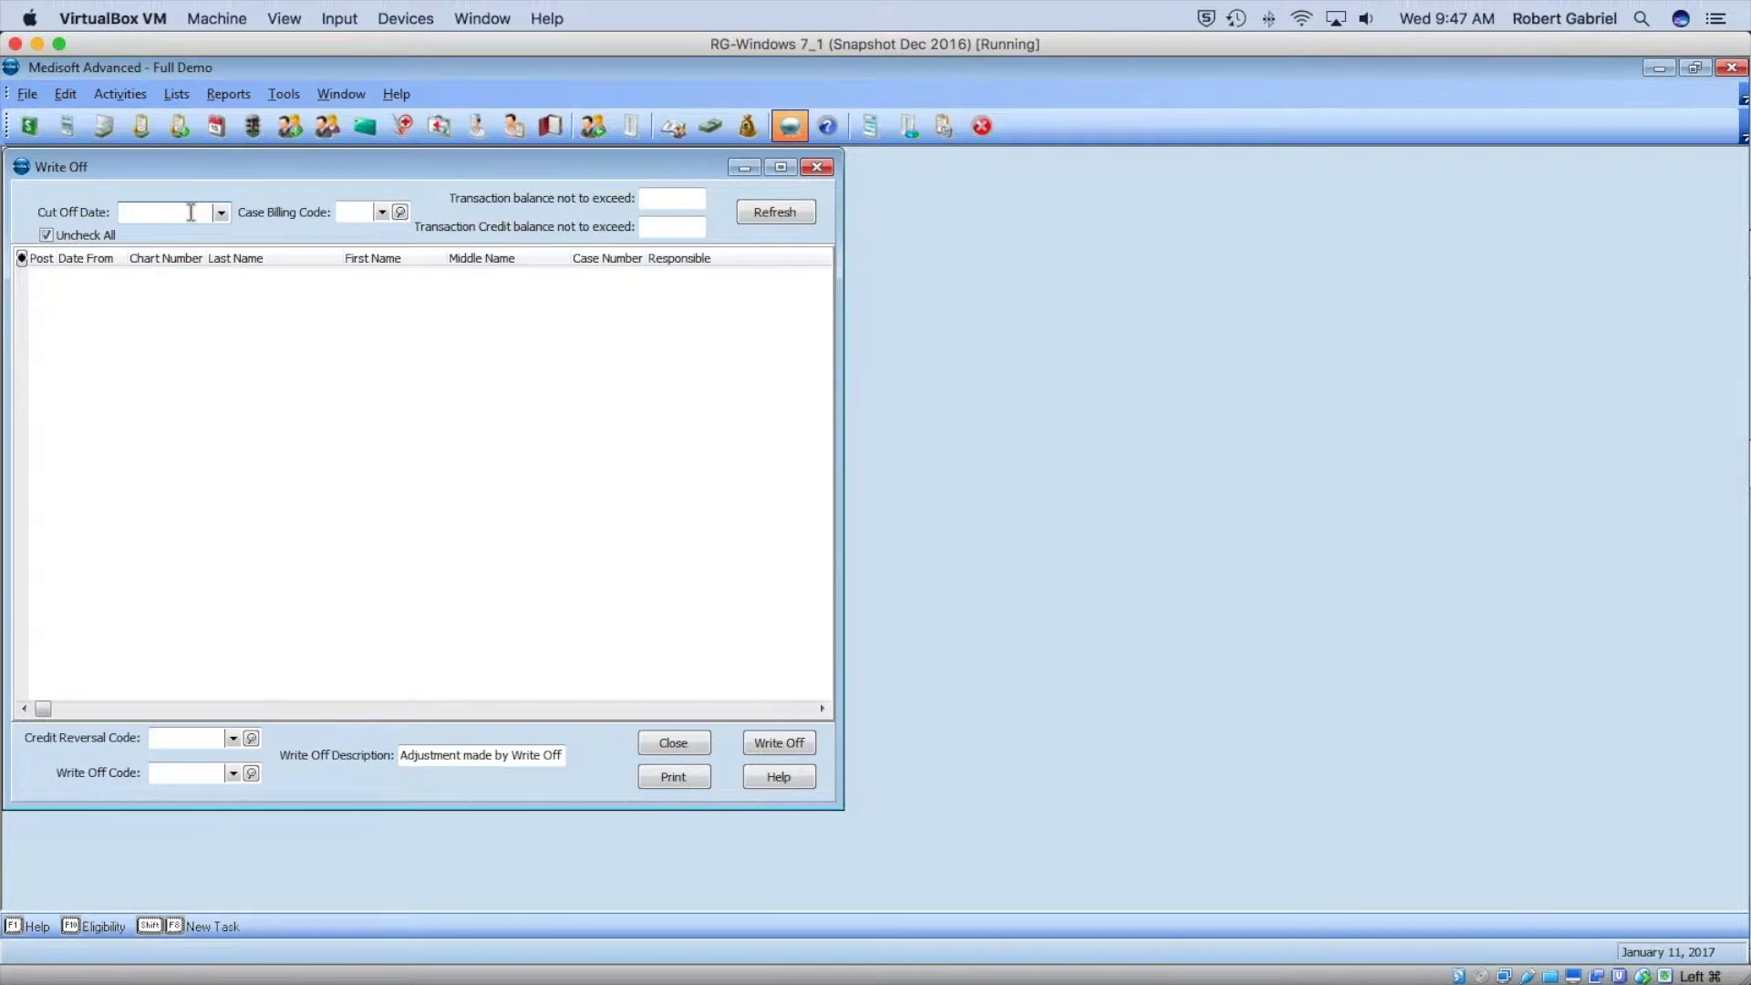
pyautogui.write('0')
pyautogui.write('7')
pyautogui.write('1')
pyautogui.write('201')
pyautogui.write('5')
pyautogui.click(382, 214)
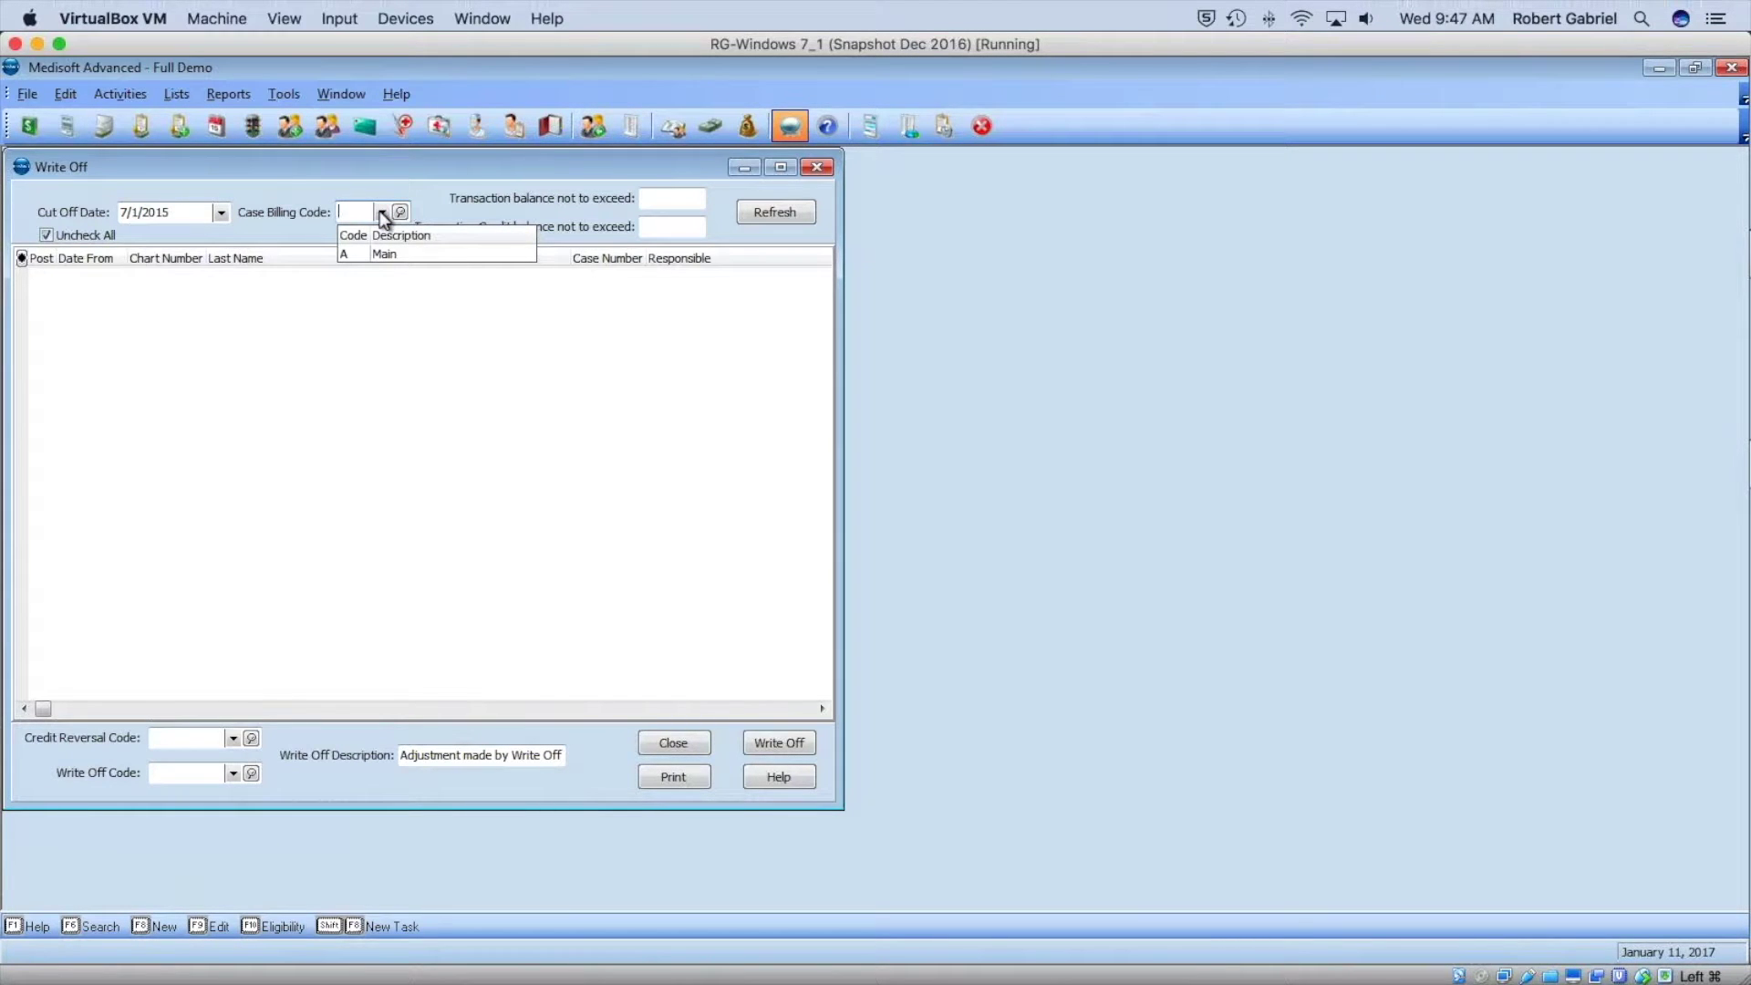
pyautogui.click(382, 214)
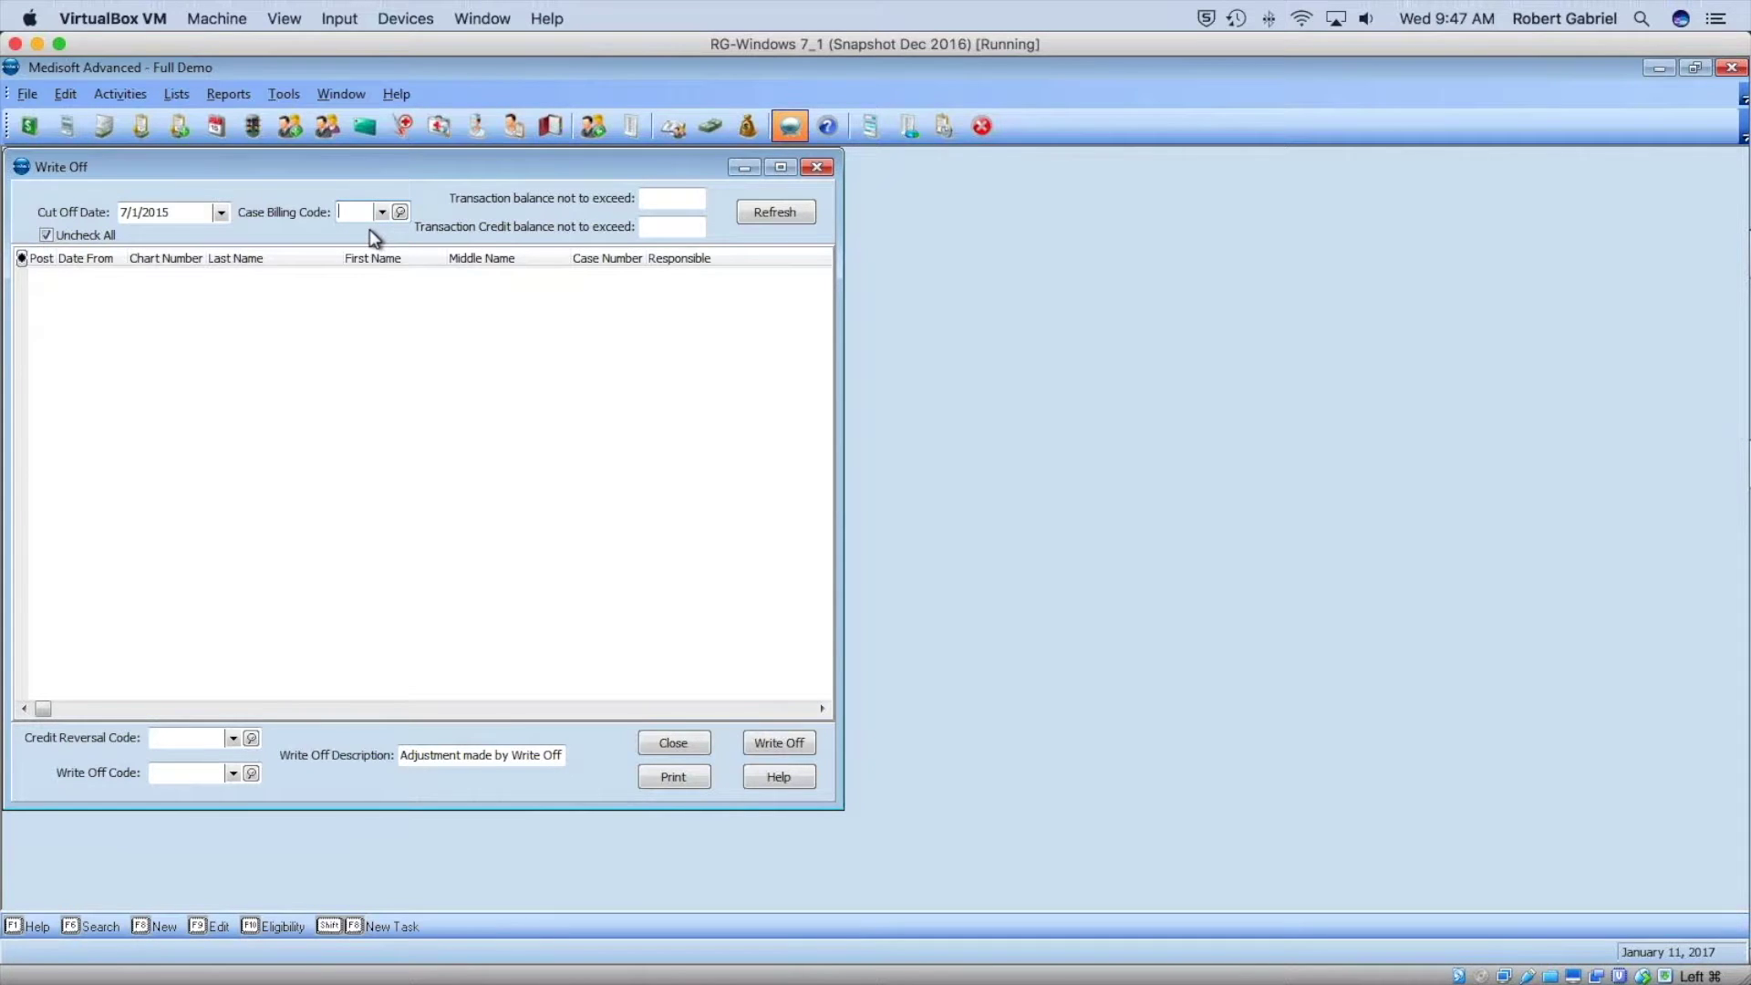
pyautogui.click(674, 198)
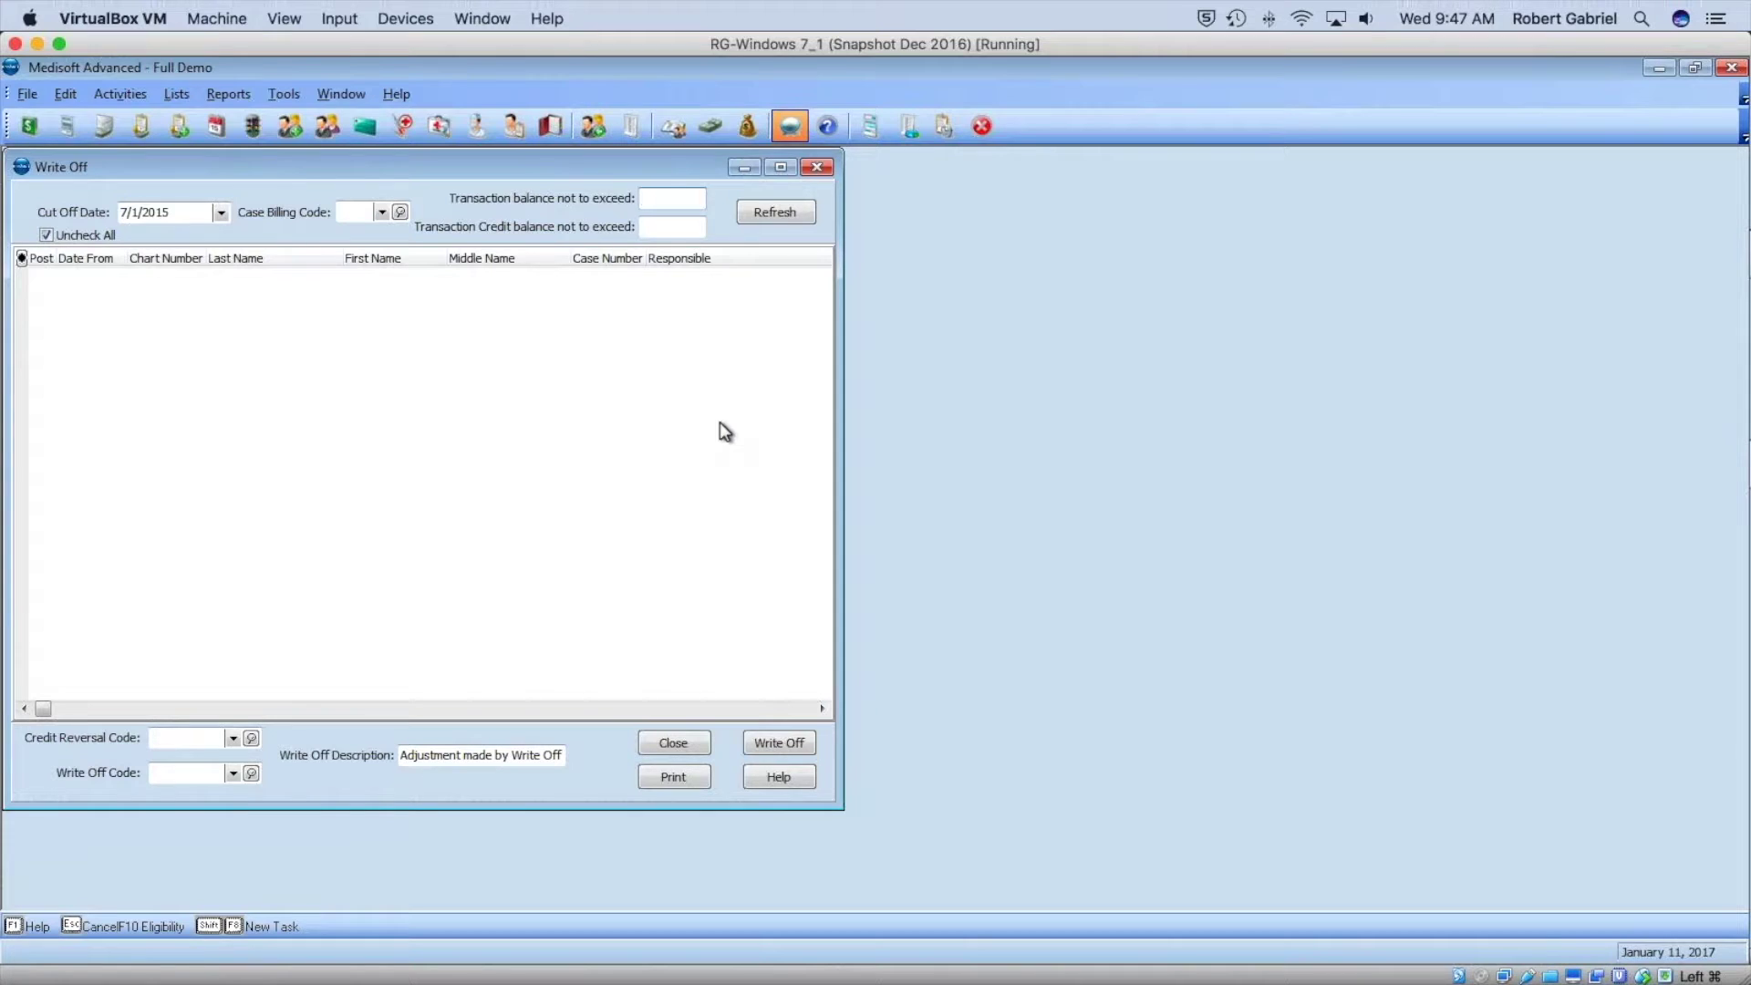
# - Set the transaction balance limit to 99999.00 and the credit balance limit to -99999.00
pyautogui.write('99999')
pyautogui.press('Tab')
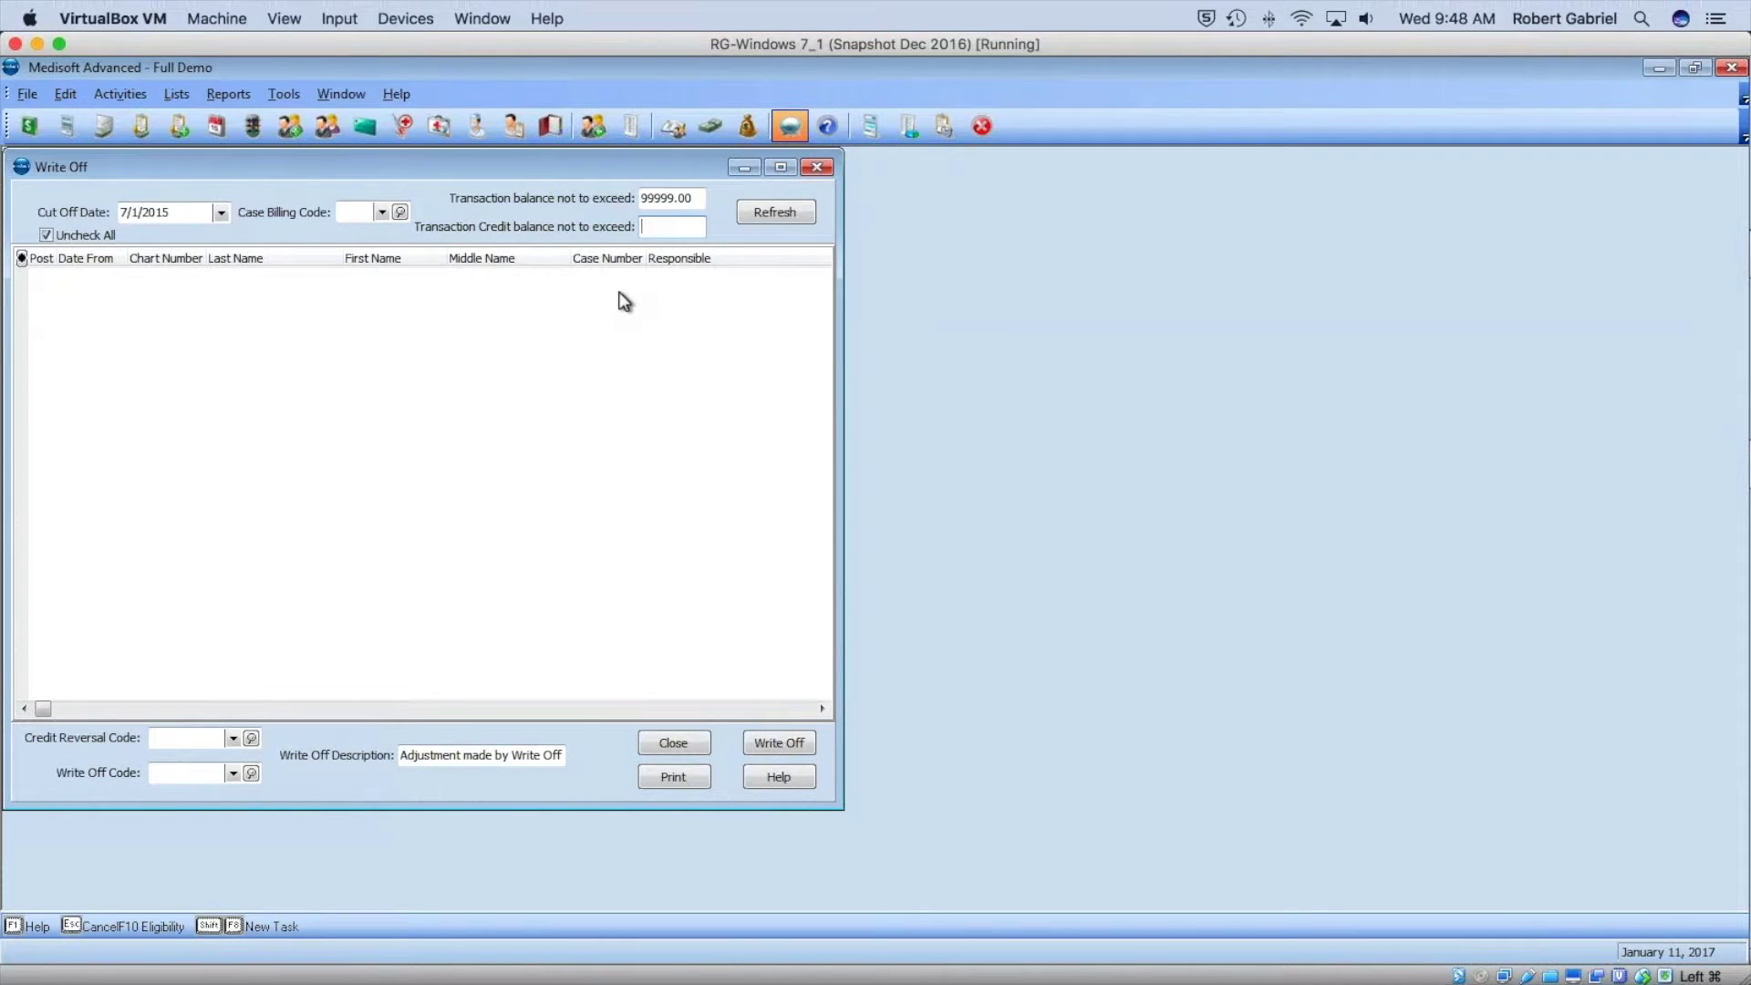
pyautogui.write('99999')
pyautogui.press('Tab')
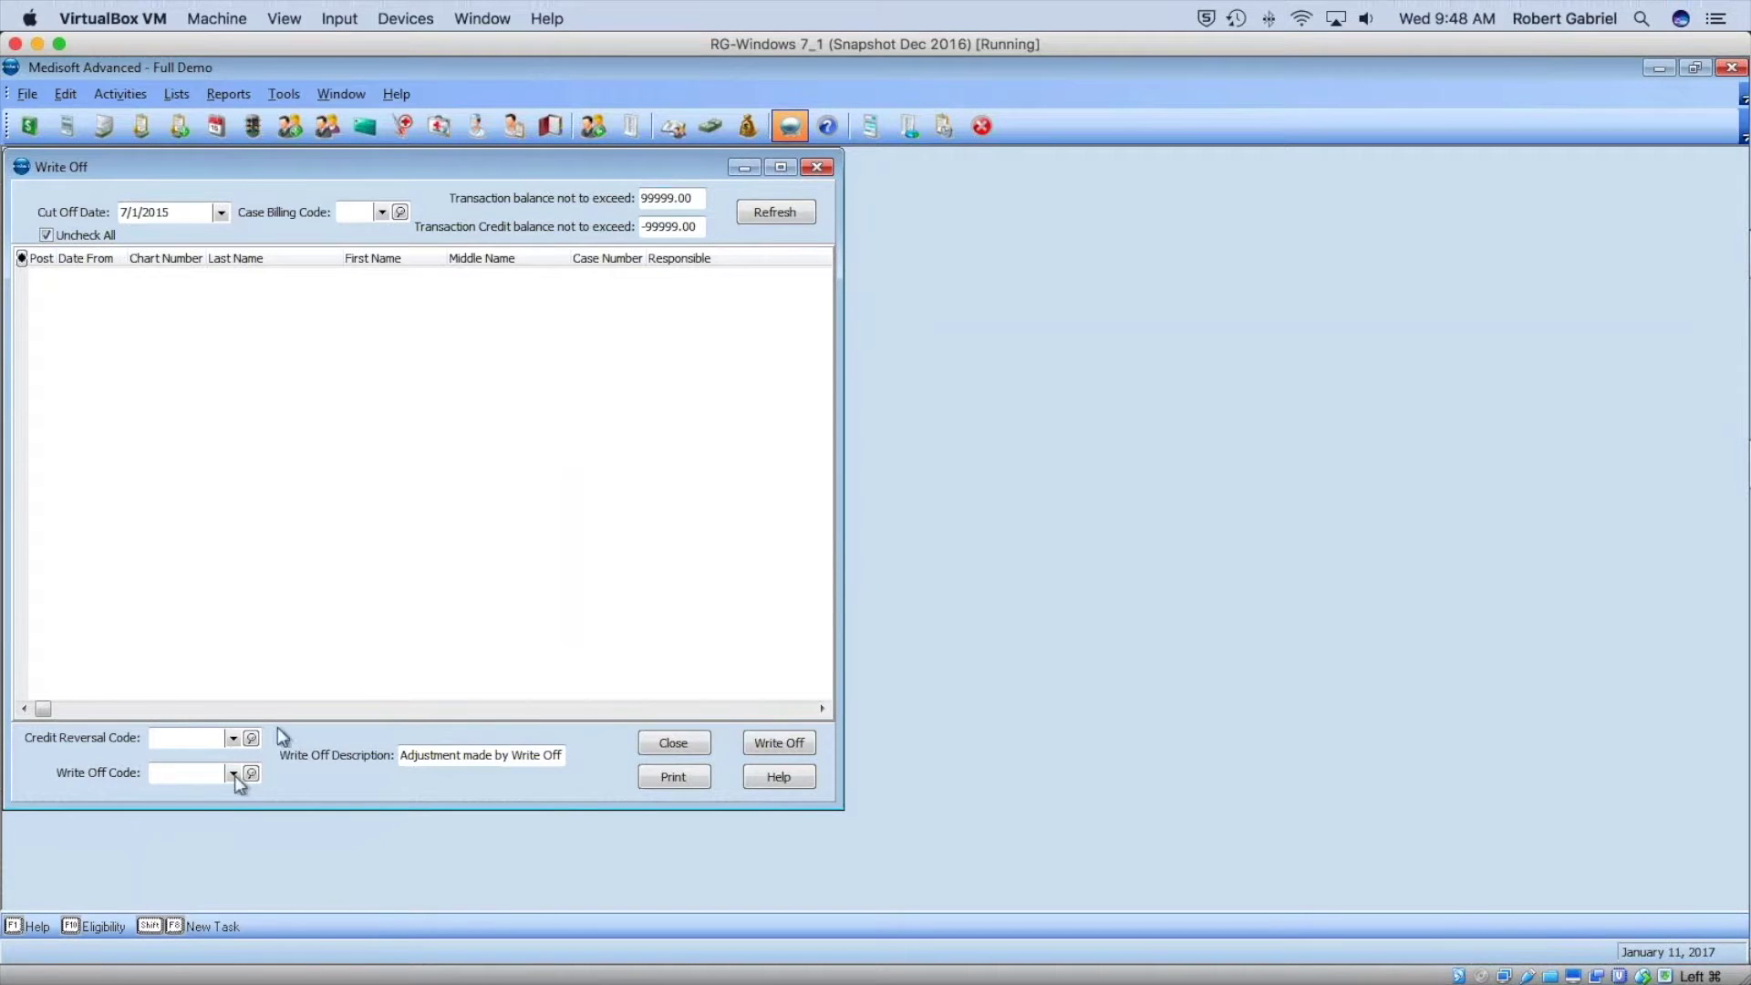
# - Choose REFUNDINS as the credit reversal code and ZUNCOLLECT as the write-off code, then refresh the list
pyautogui.click(232, 737)
pyautogui.press('Down')
pyautogui.press('Return')
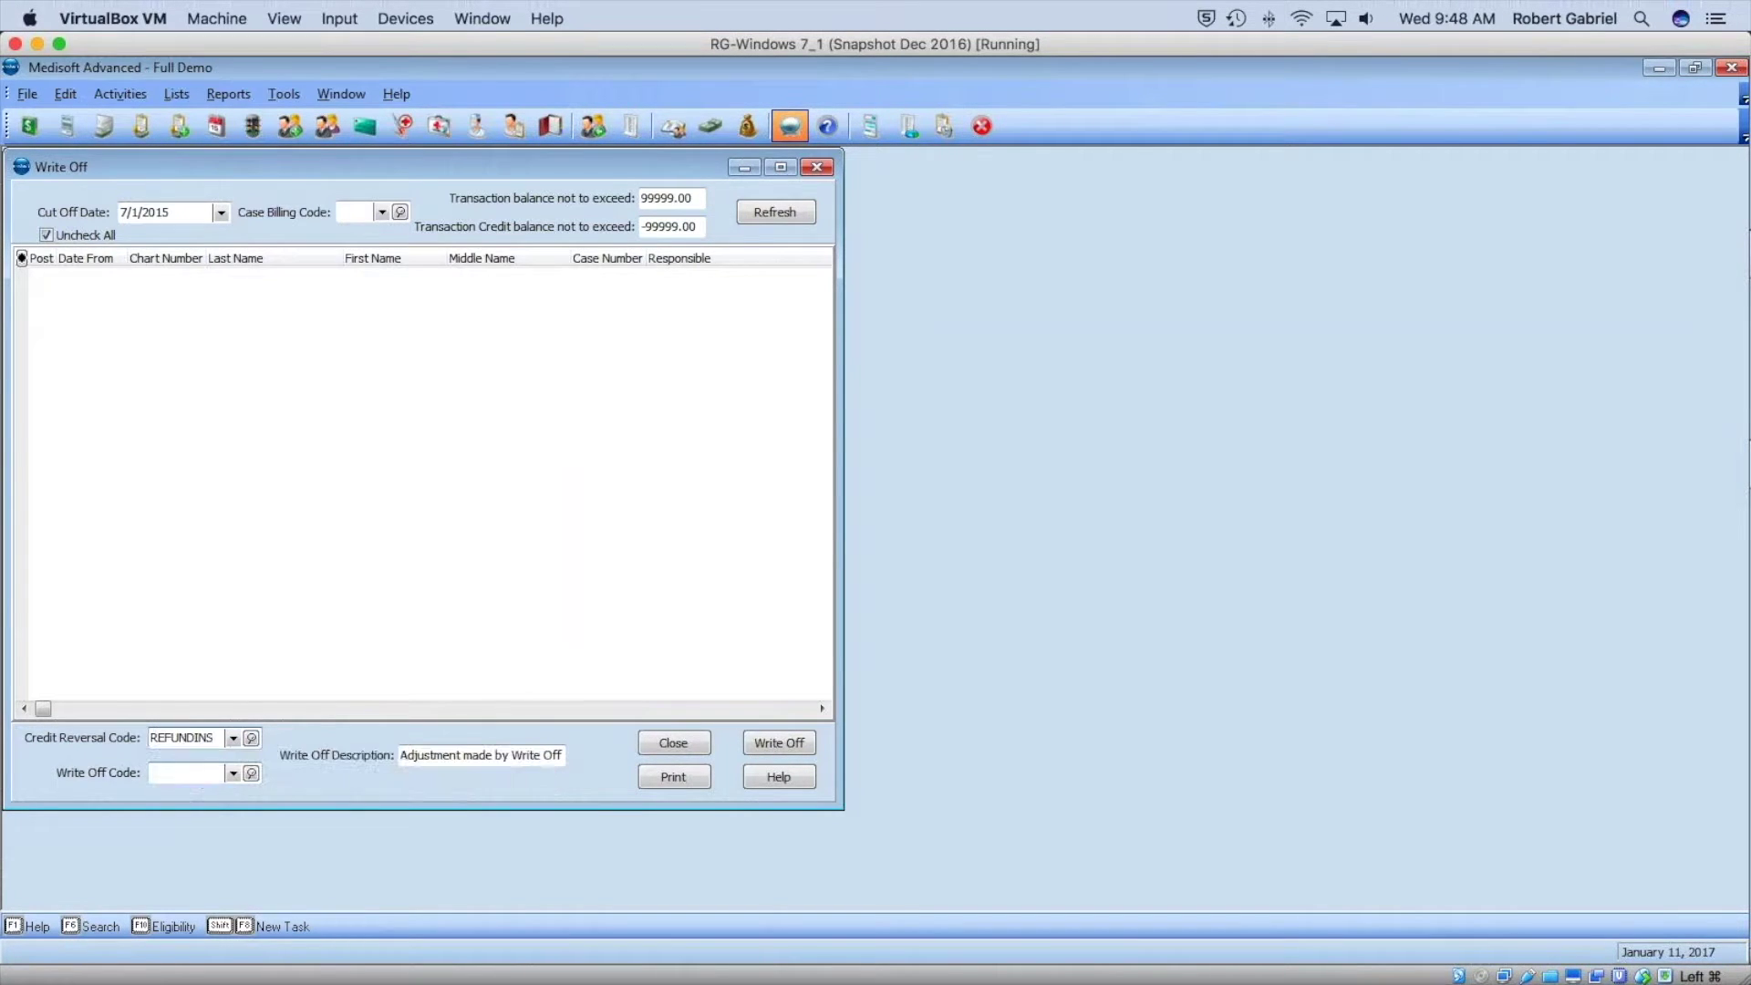
pyautogui.click(233, 772)
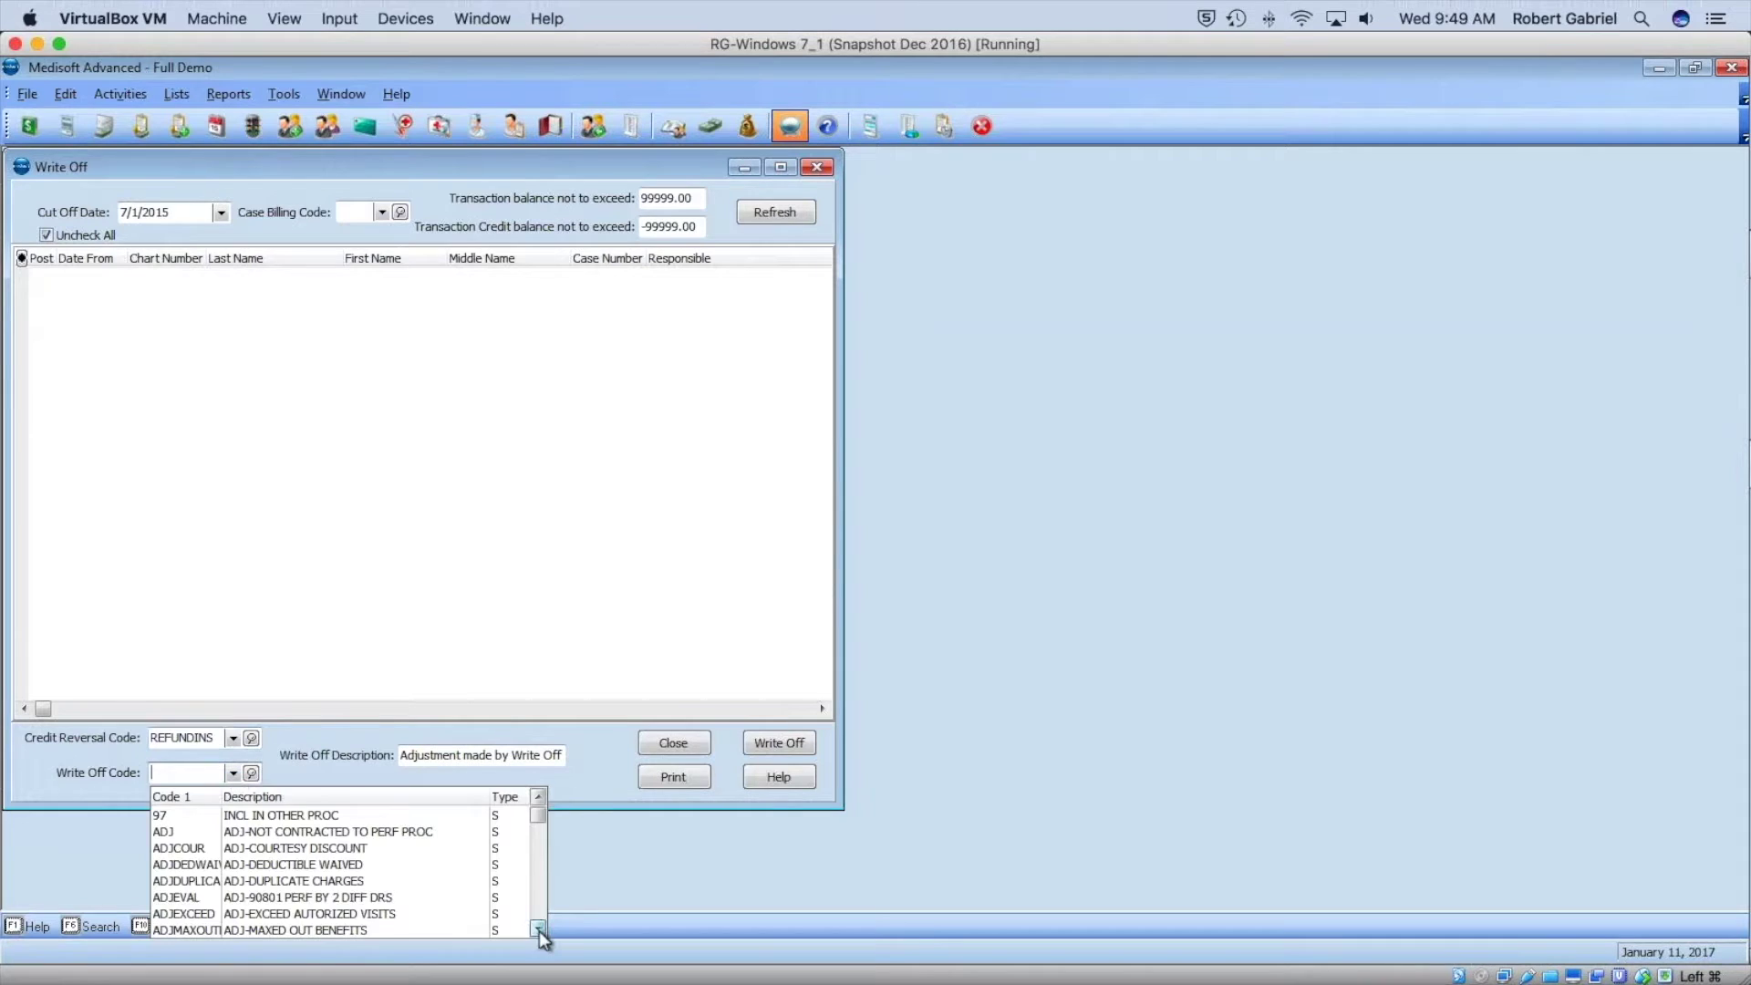
pyautogui.click(539, 930)
pyautogui.click(539, 930)
pyautogui.click(310, 928)
pyautogui.click(782, 211)
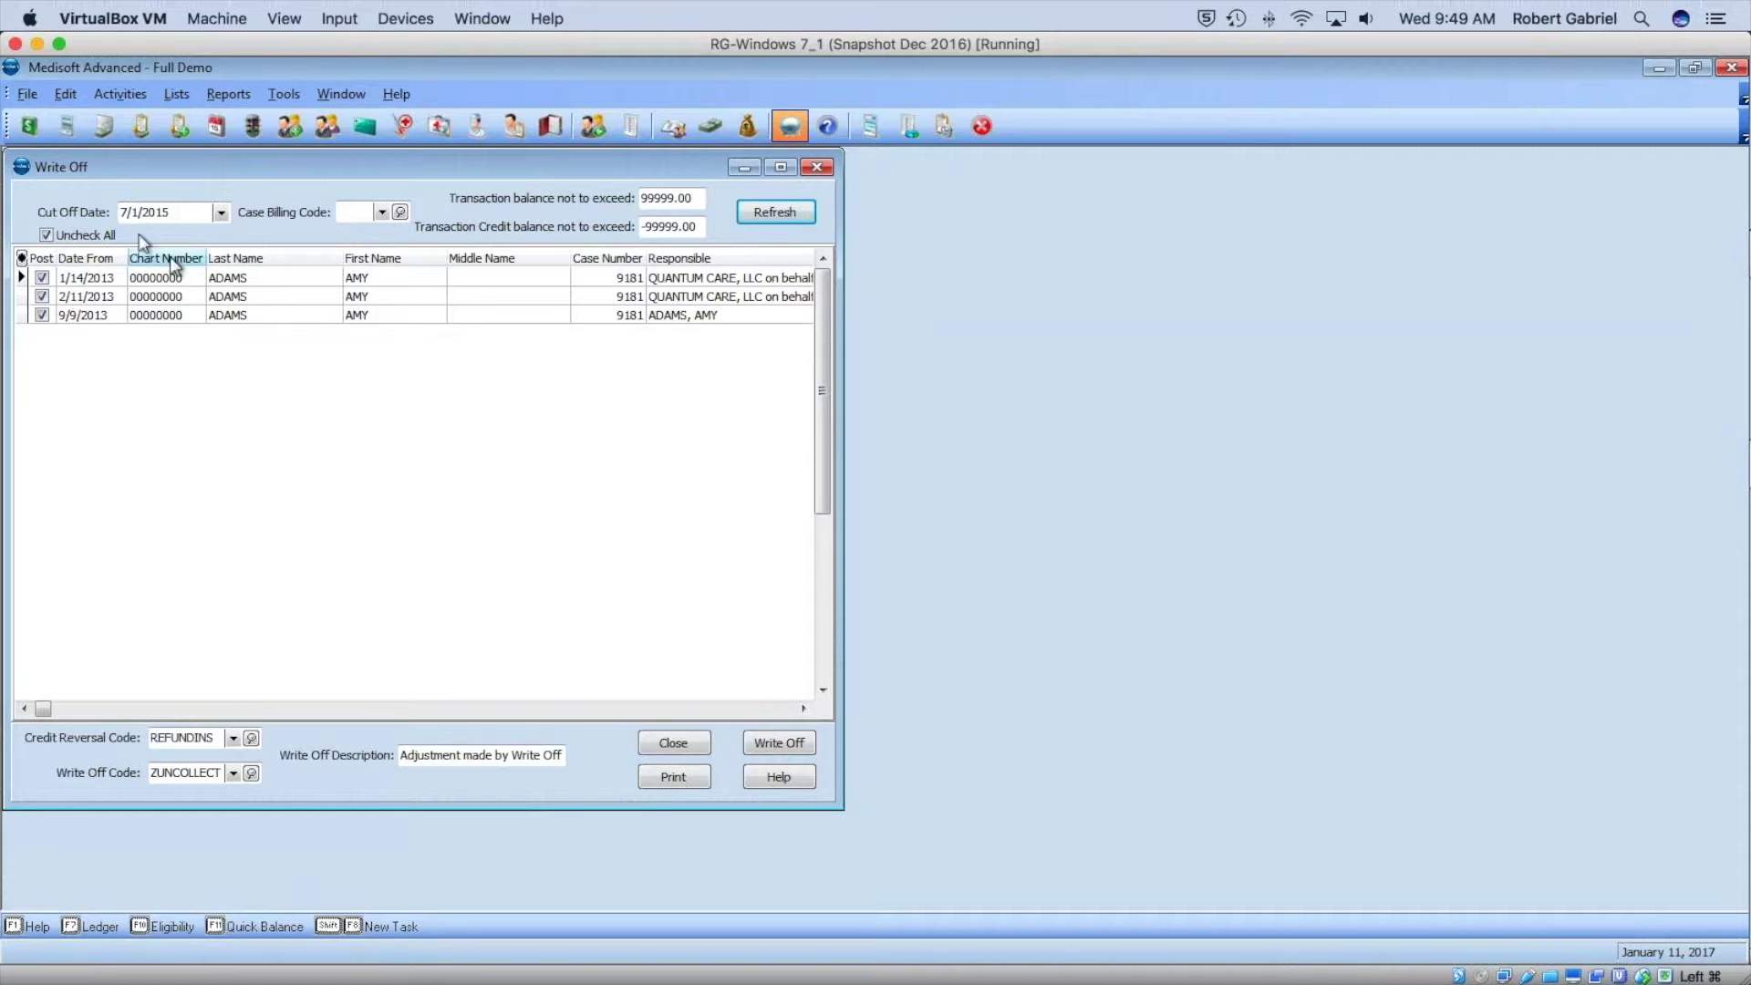
# - Change the cut-off date to 7/1/2016 and reload the eligible balances
pyautogui.click(126, 207)
pyautogui.write('7/1/2016')
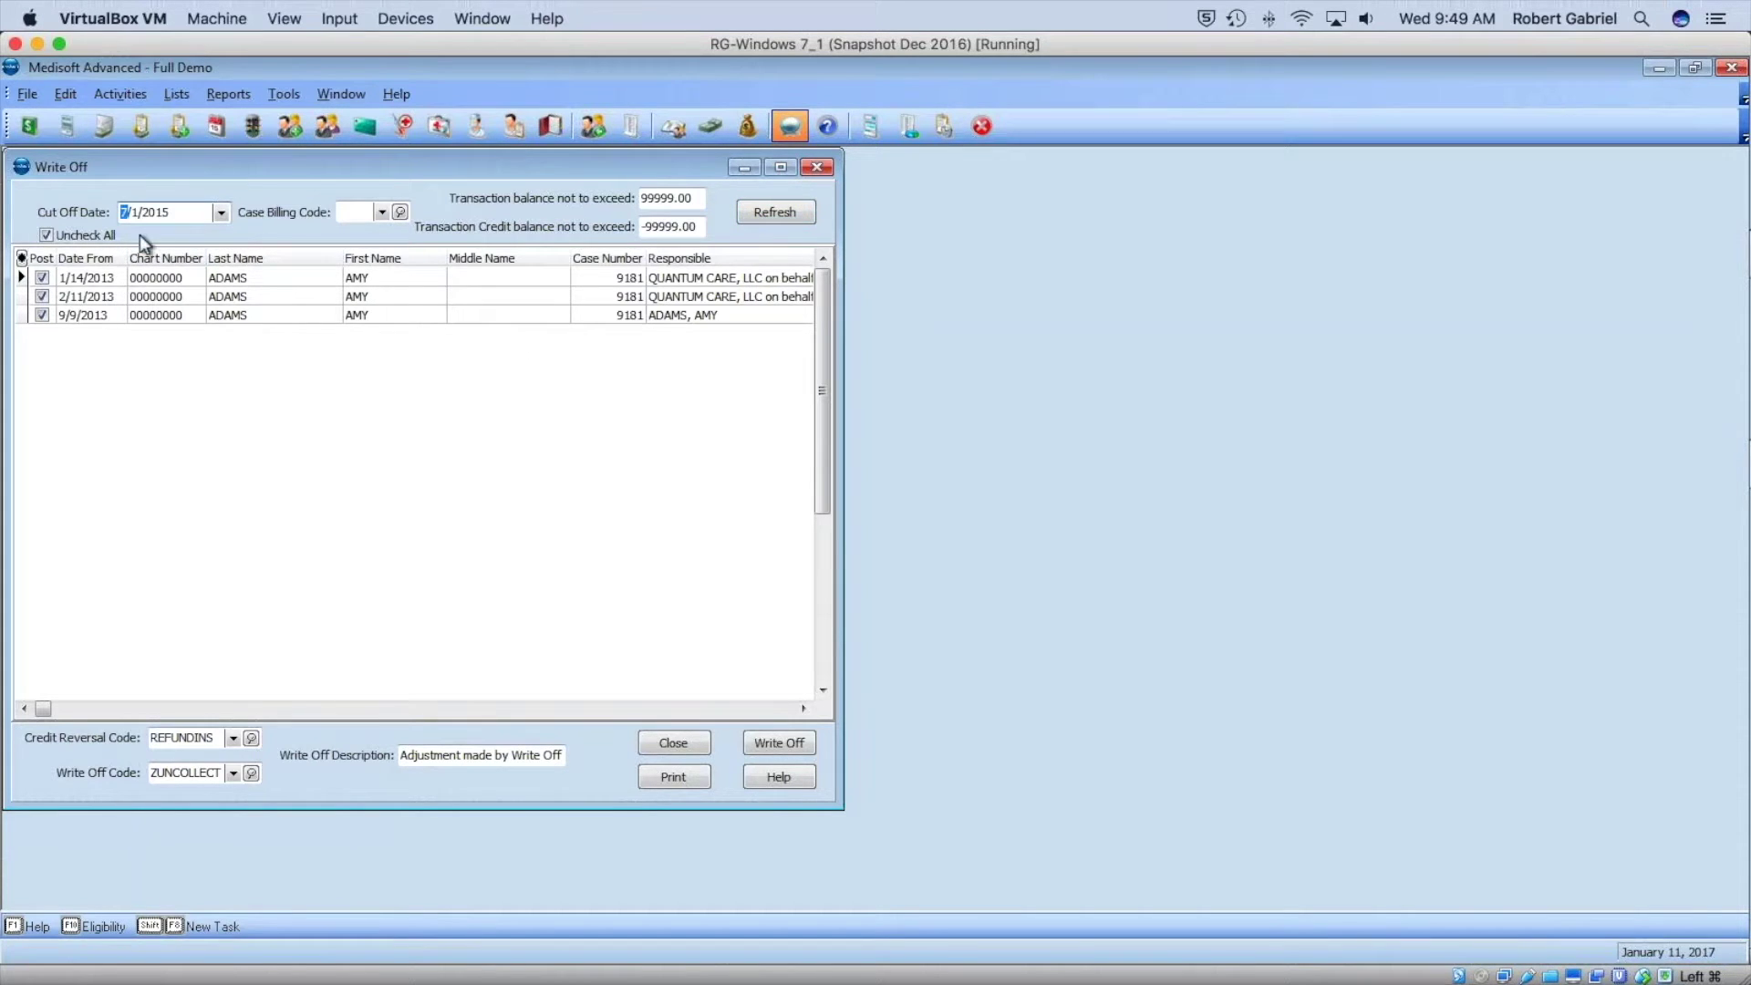
pyautogui.click(770, 211)
pyautogui.moveTo(817, 419); pyautogui.dragTo(793, 670)
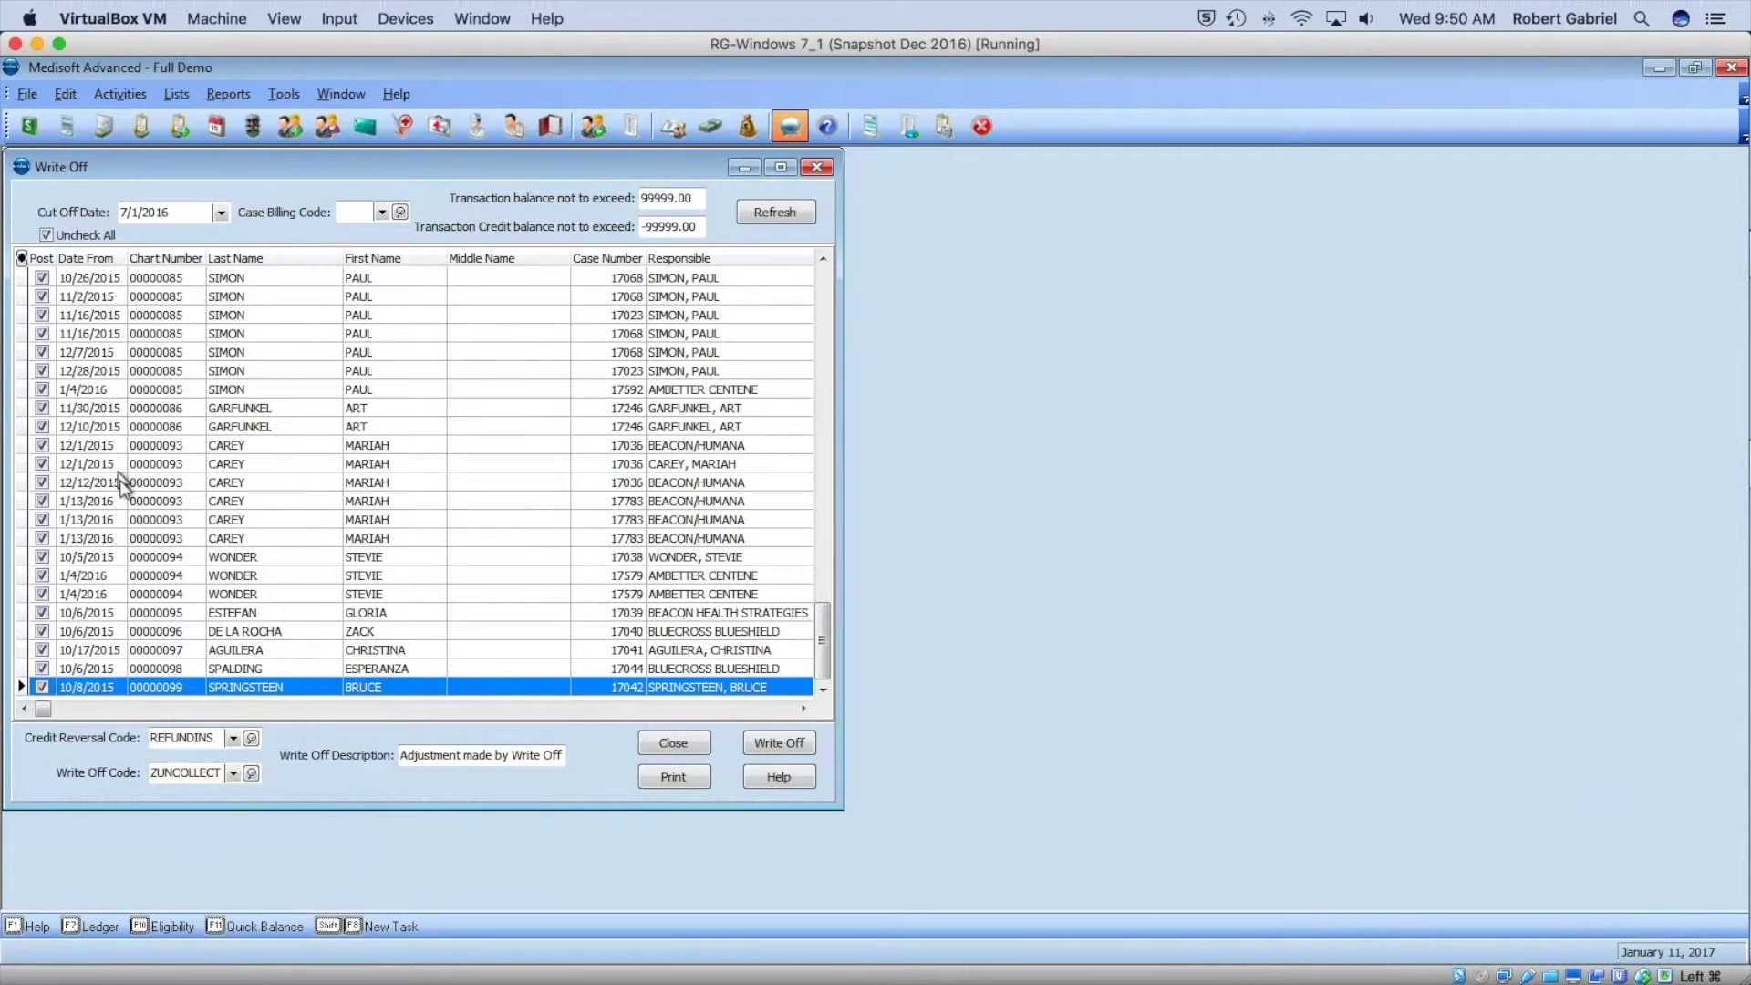
# - Preview the Write Off Report through all 7 pages to its totals, then close the preview
pyautogui.click(675, 777)
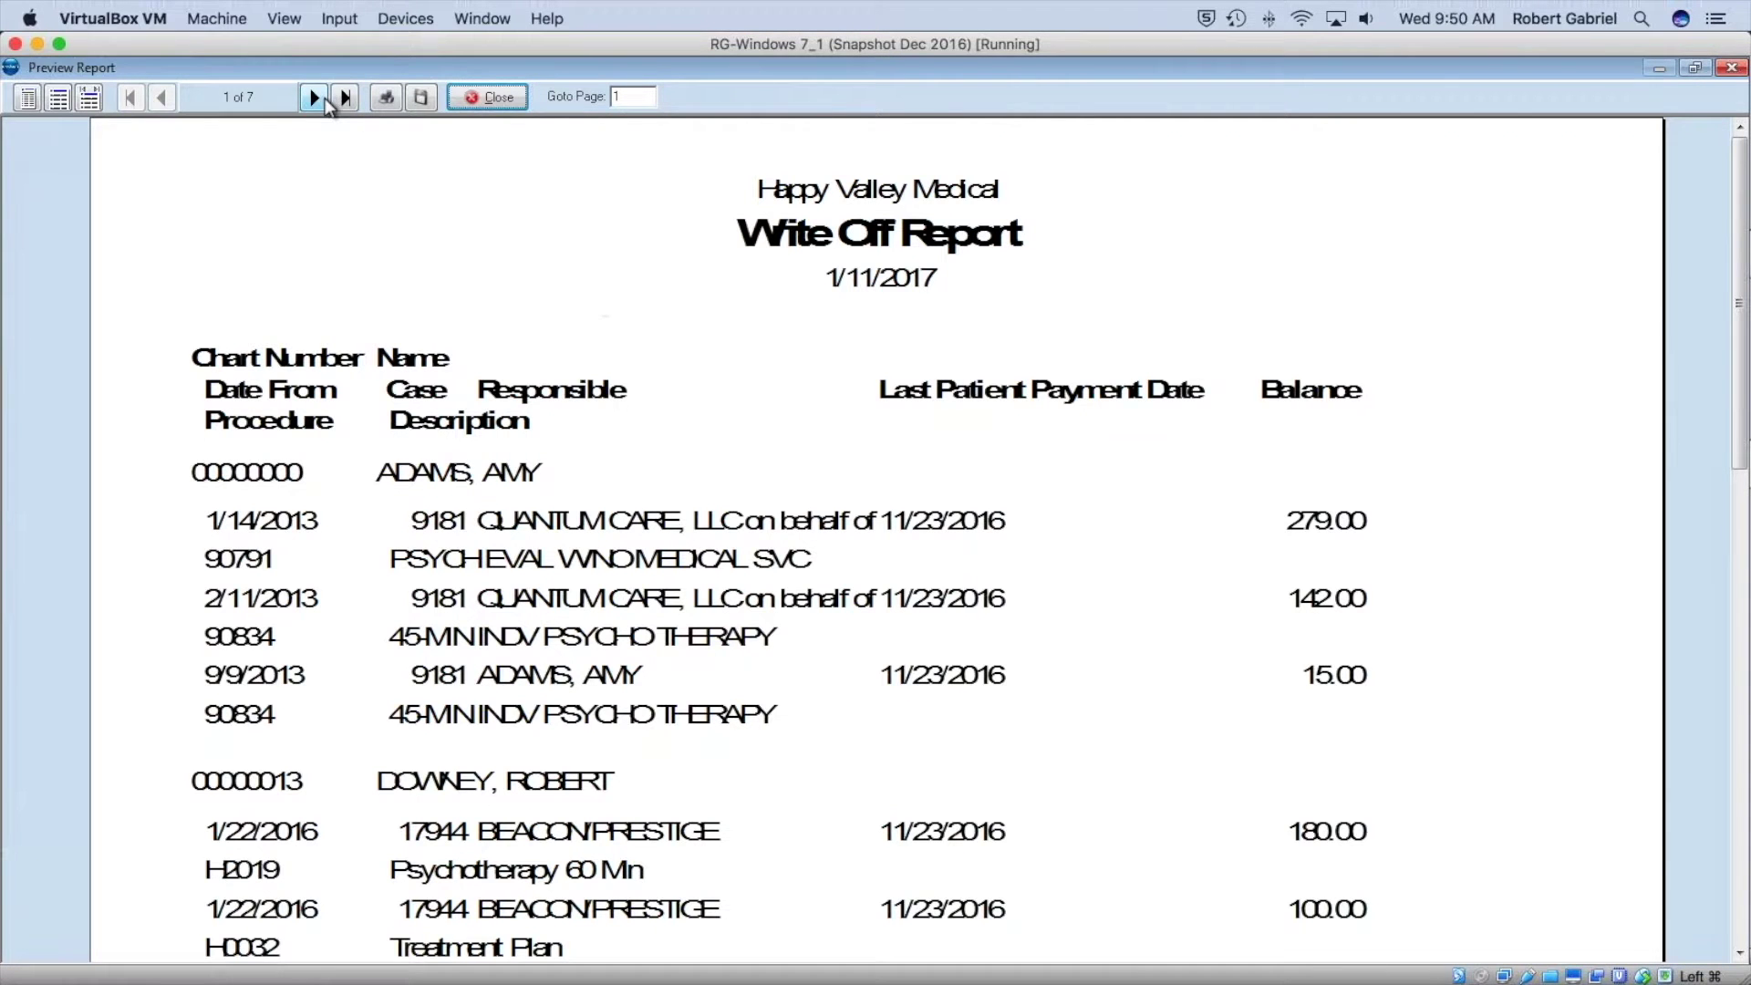
pyautogui.click(319, 98)
pyautogui.click(316, 98)
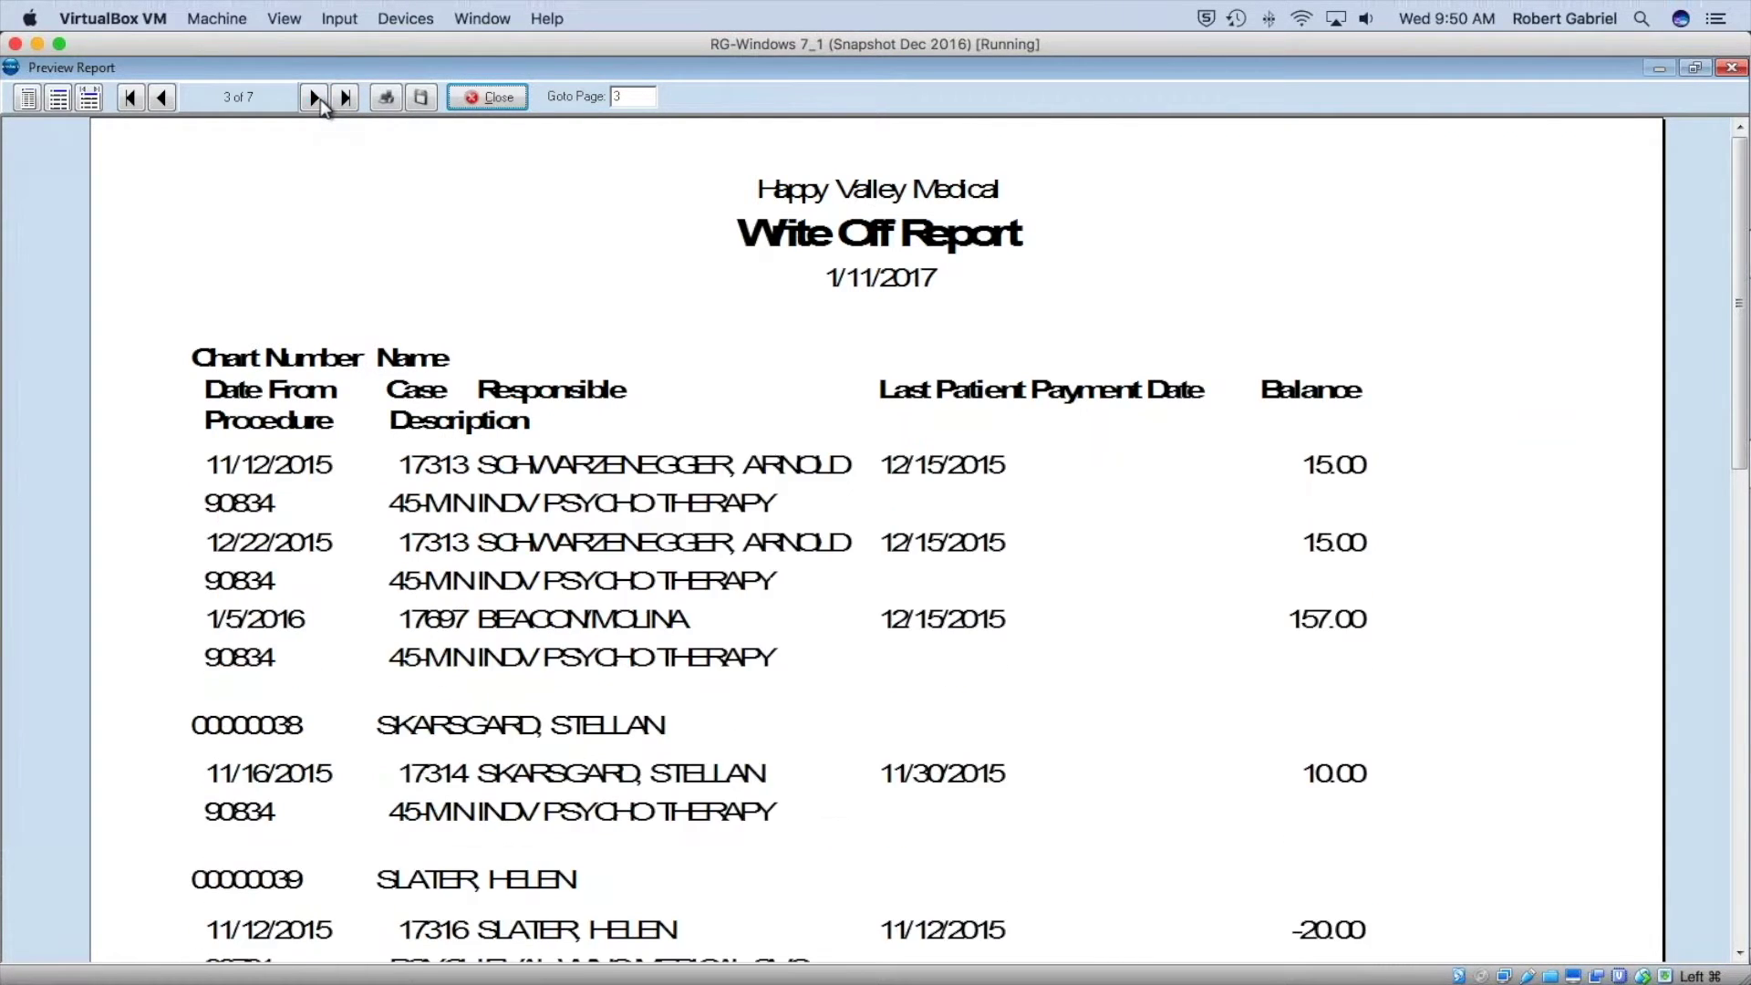
pyautogui.click(316, 98)
pyautogui.click(316, 98)
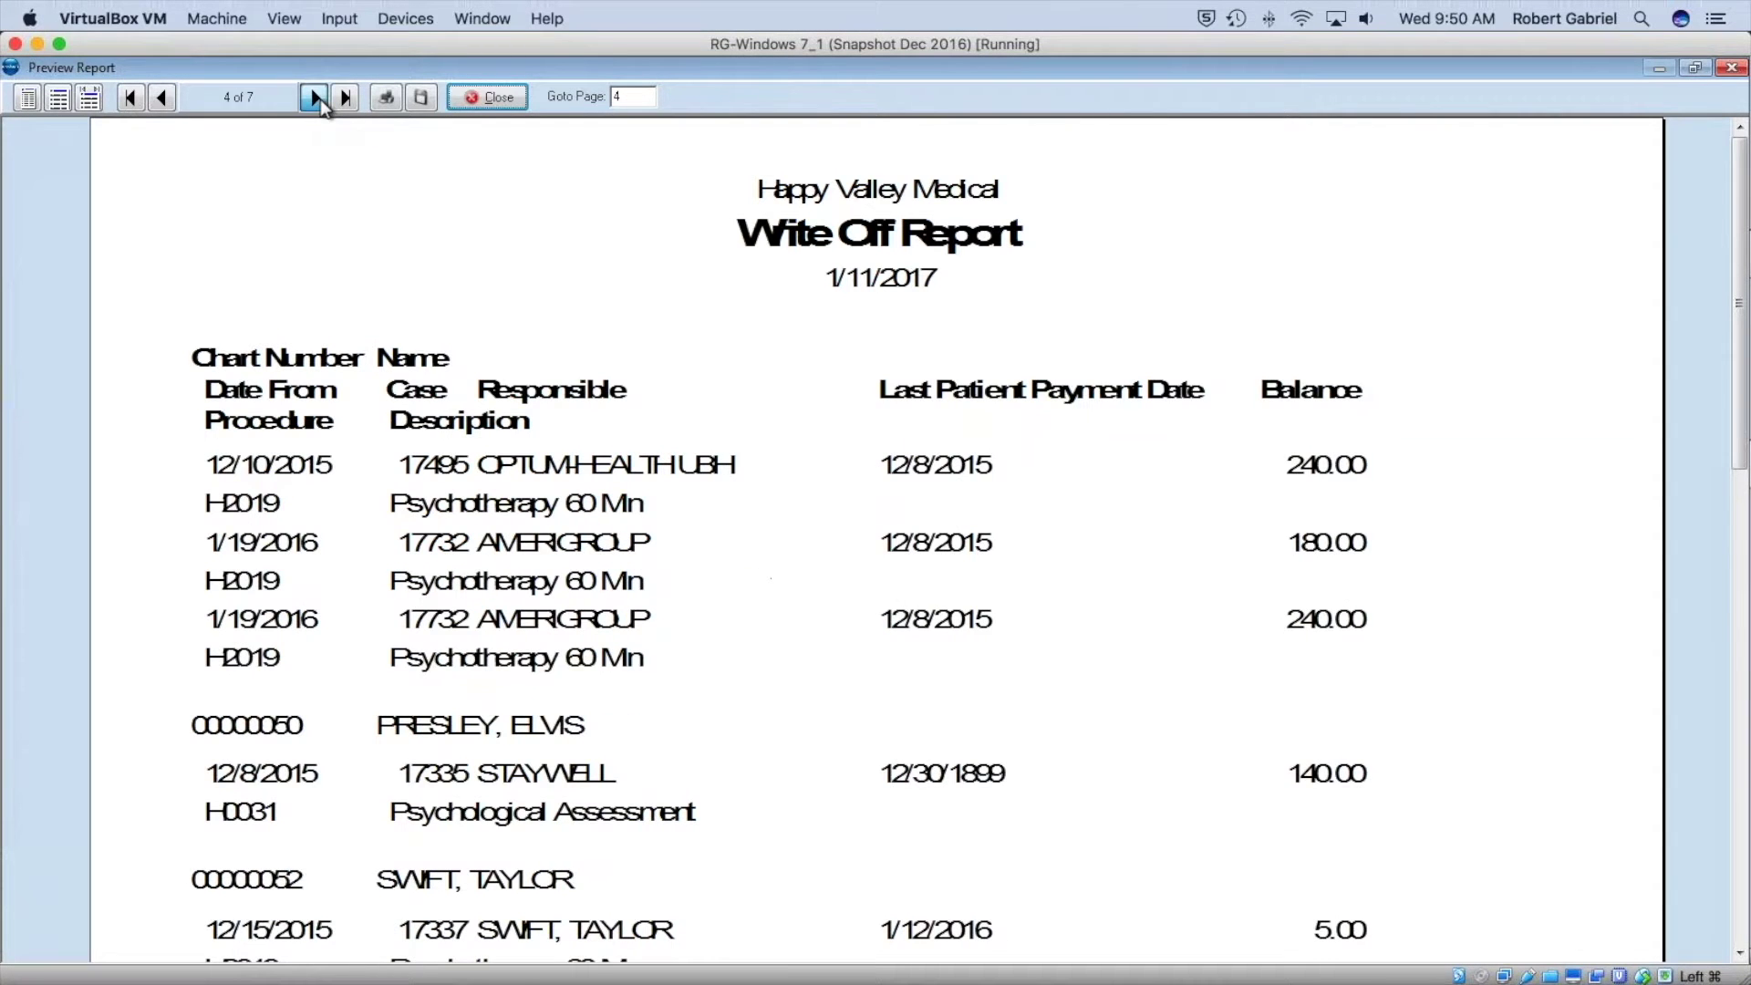
pyautogui.click(317, 98)
pyautogui.click(316, 97)
pyautogui.scroll(-10, 1442, 827)
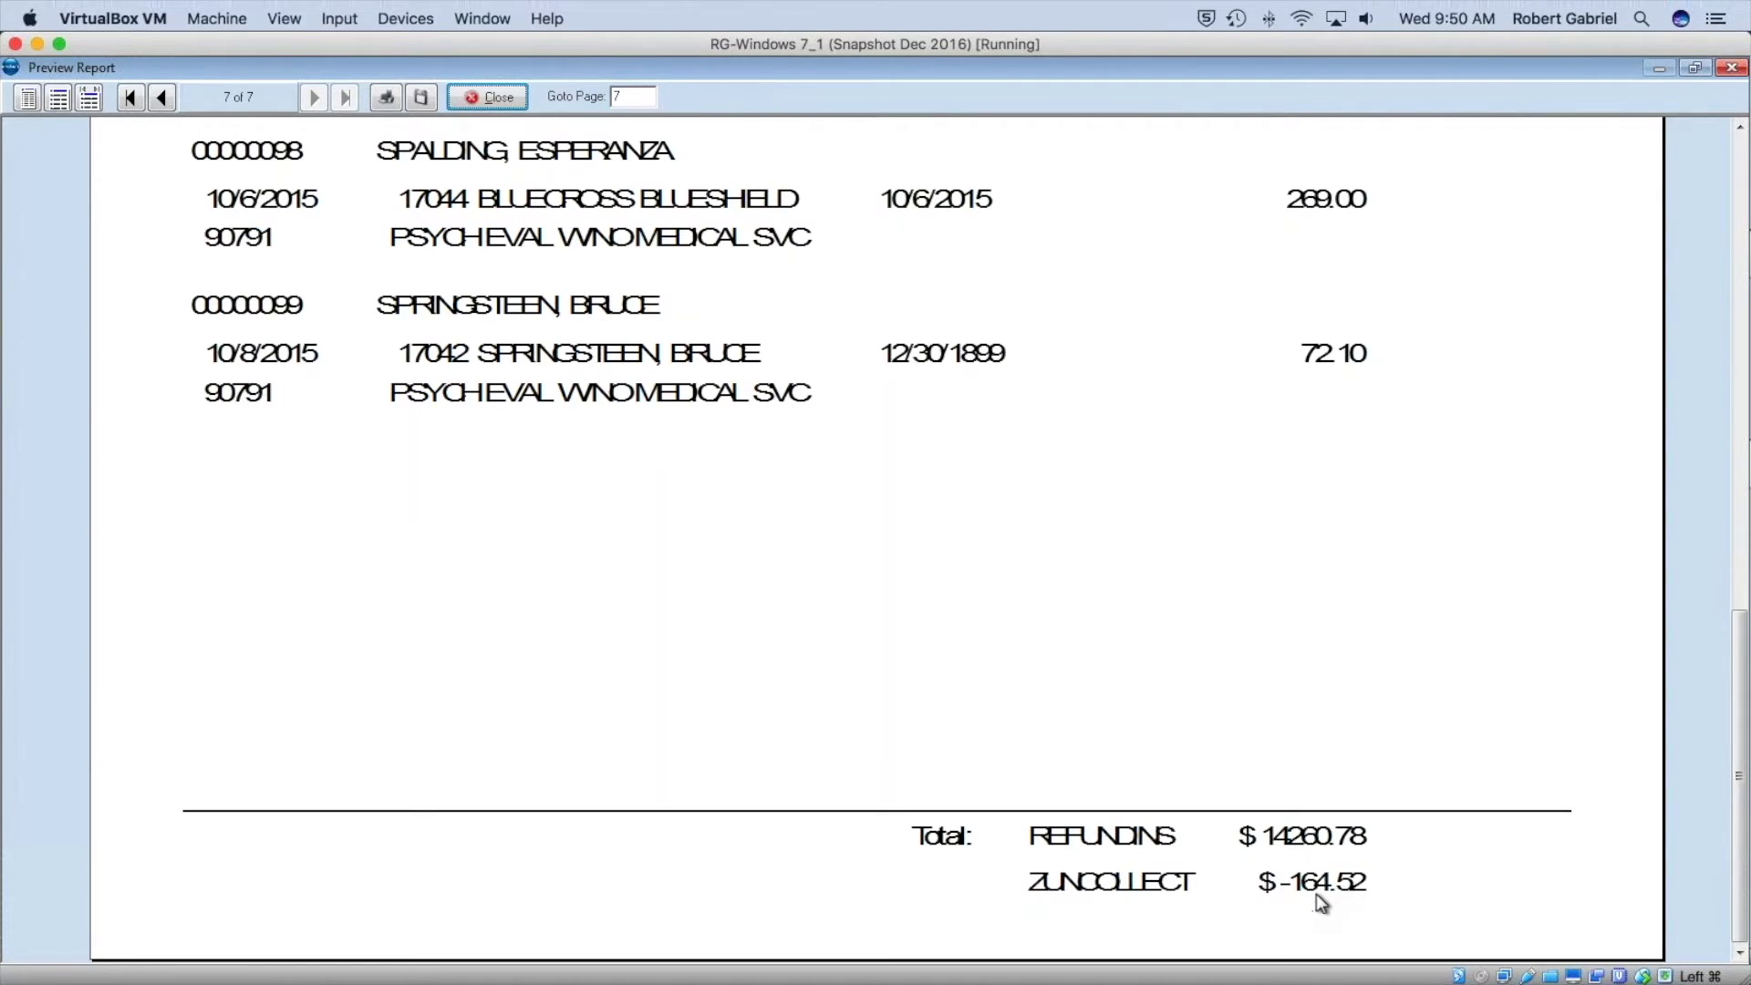
pyautogui.scroll(5, 739, 429)
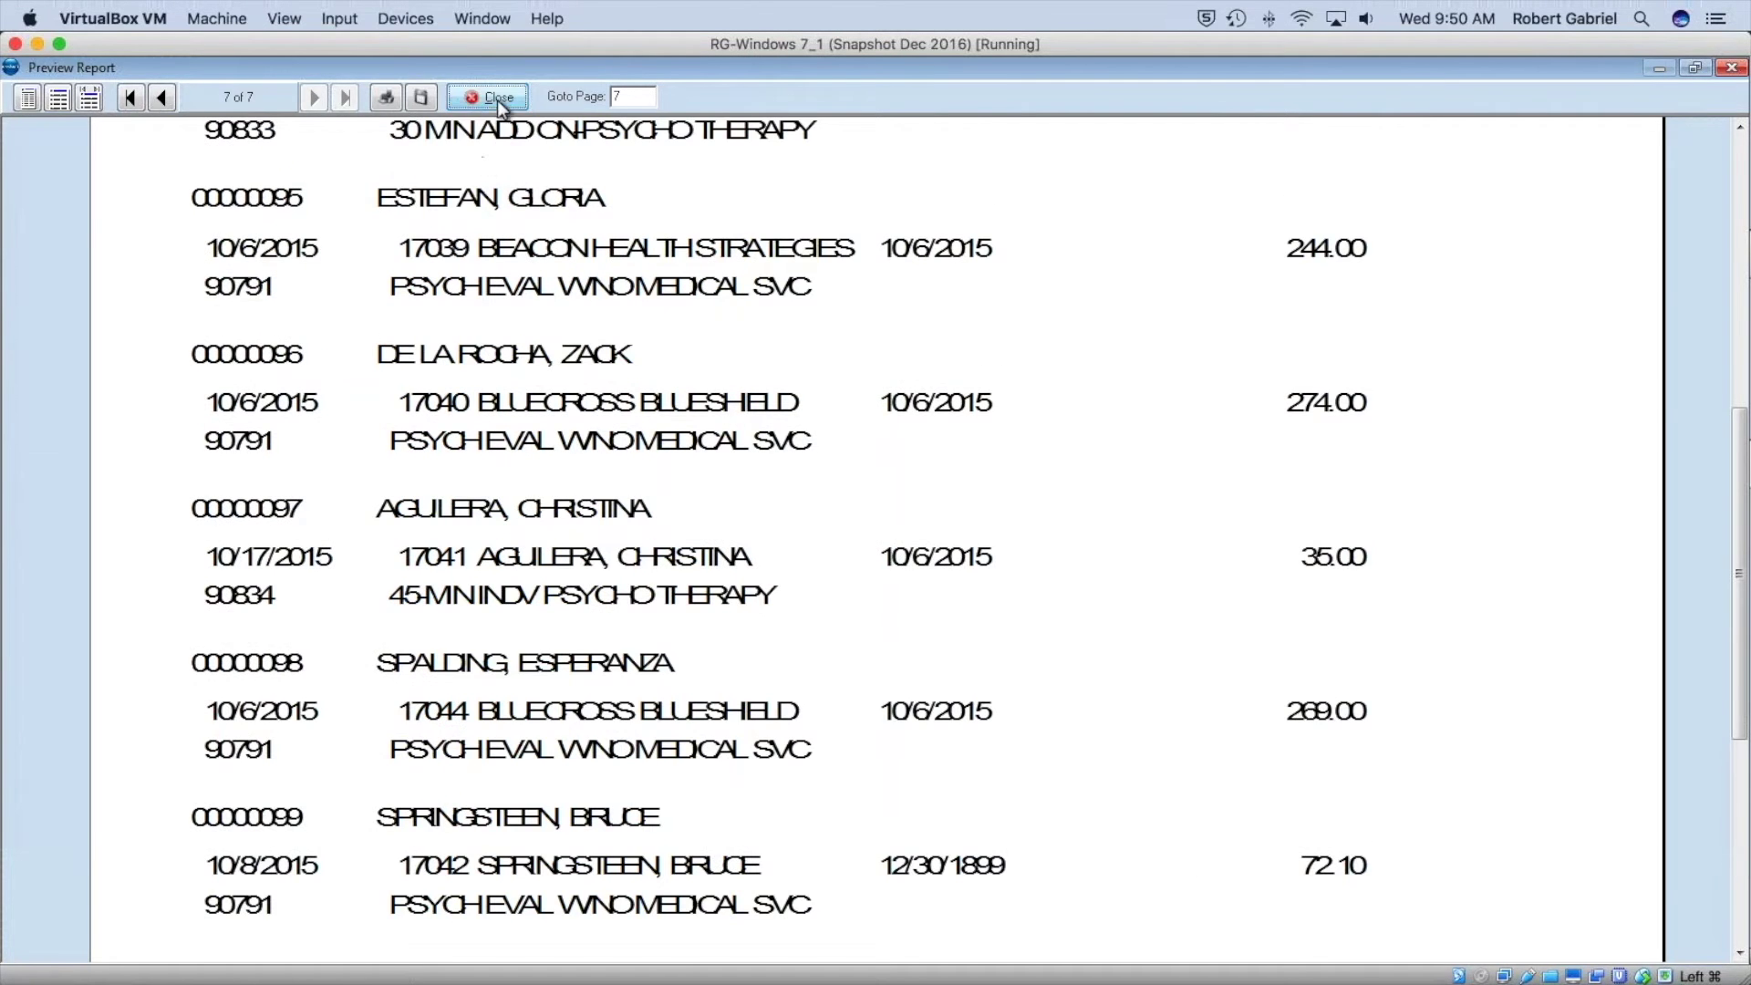
pyautogui.click(499, 102)
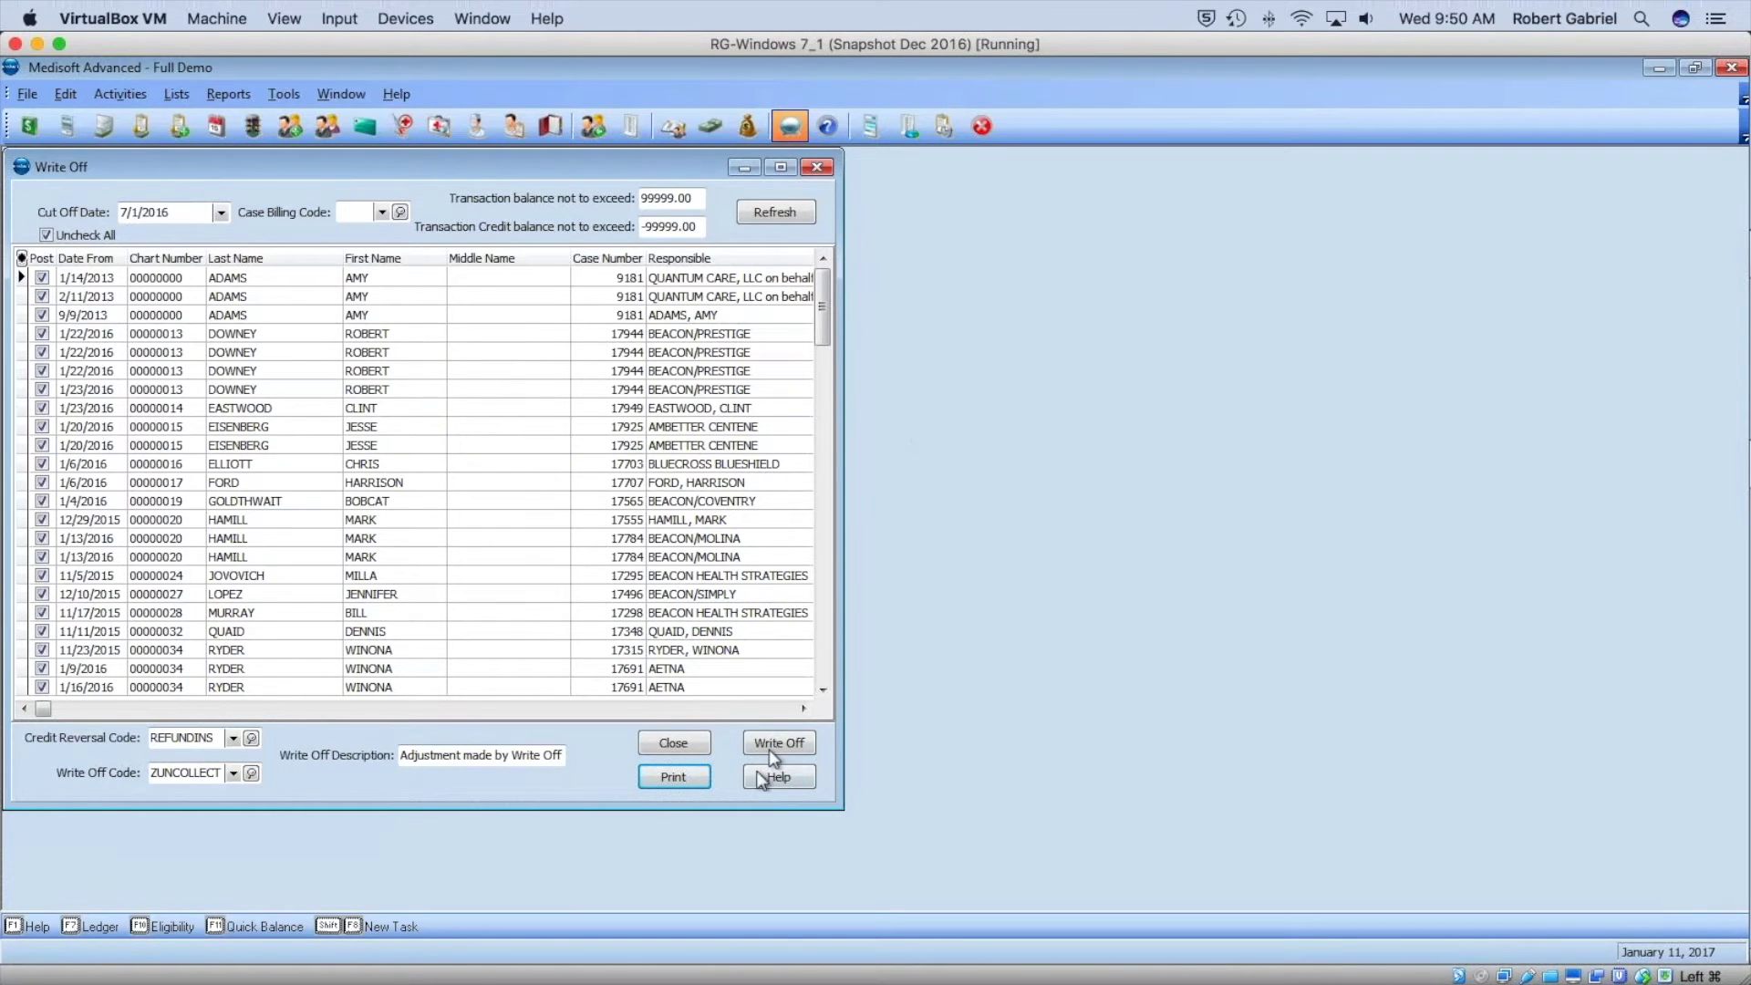
# - Post the write-off for all checked balances past the backup warning, then close the utility
pyautogui.click(769, 743)
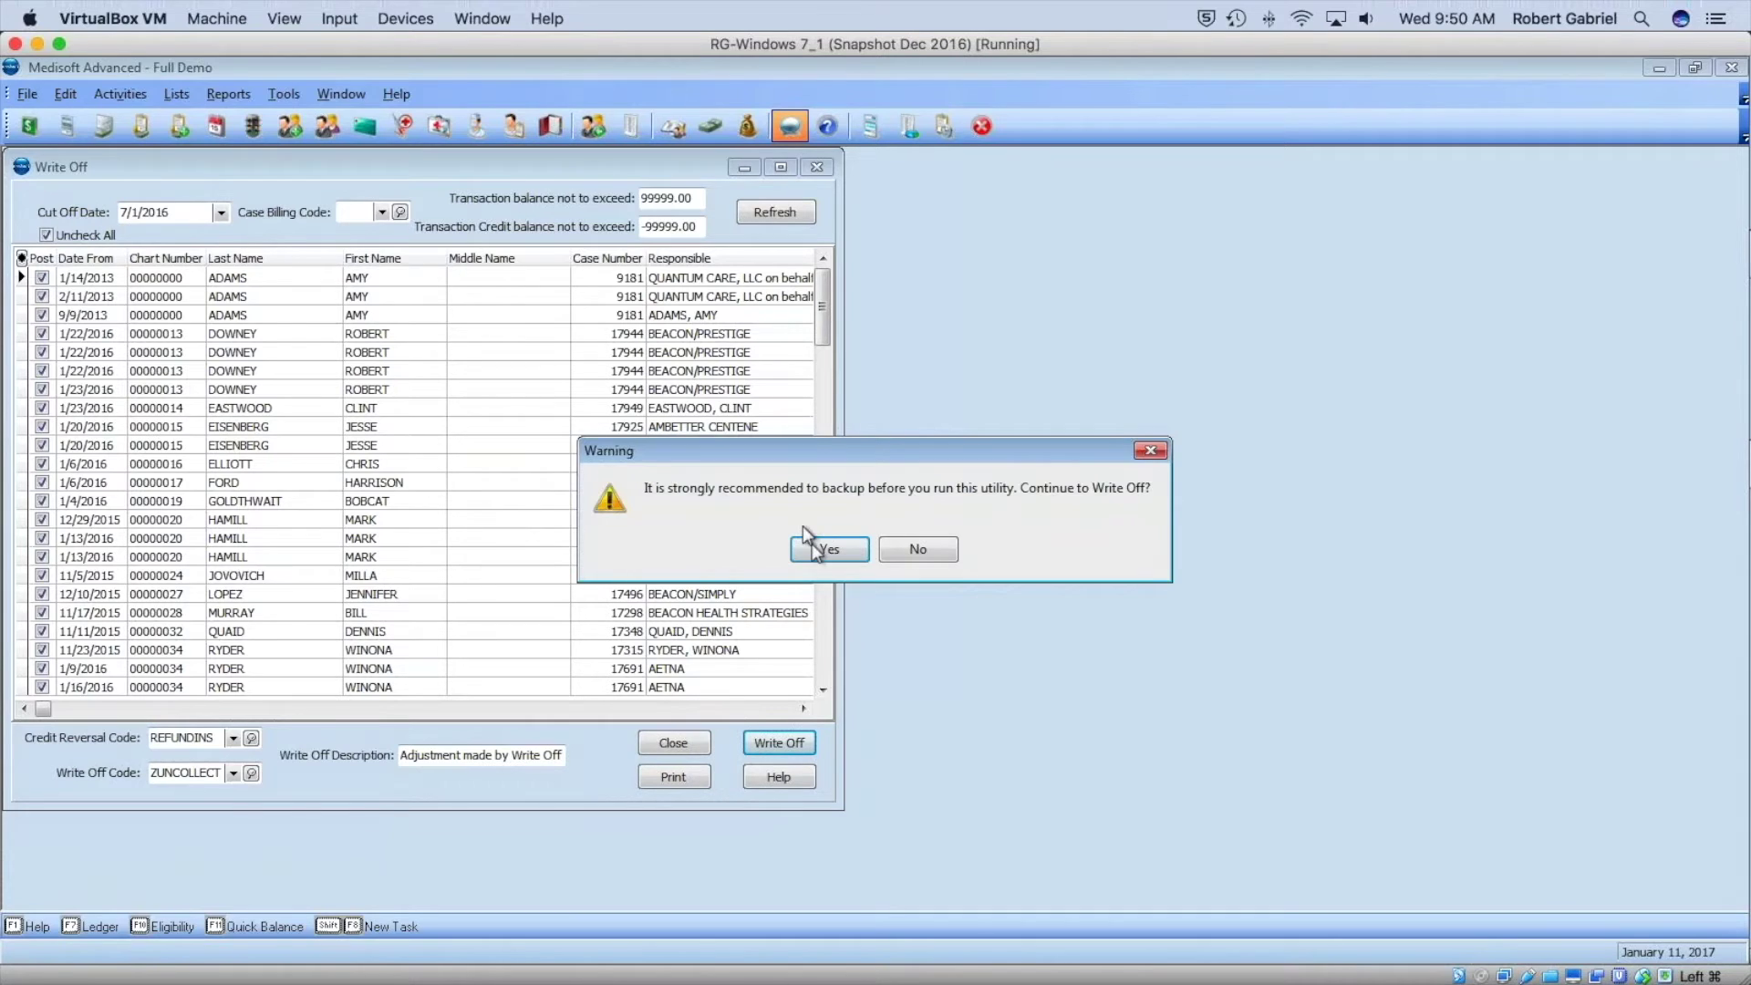
pyautogui.press('Return')
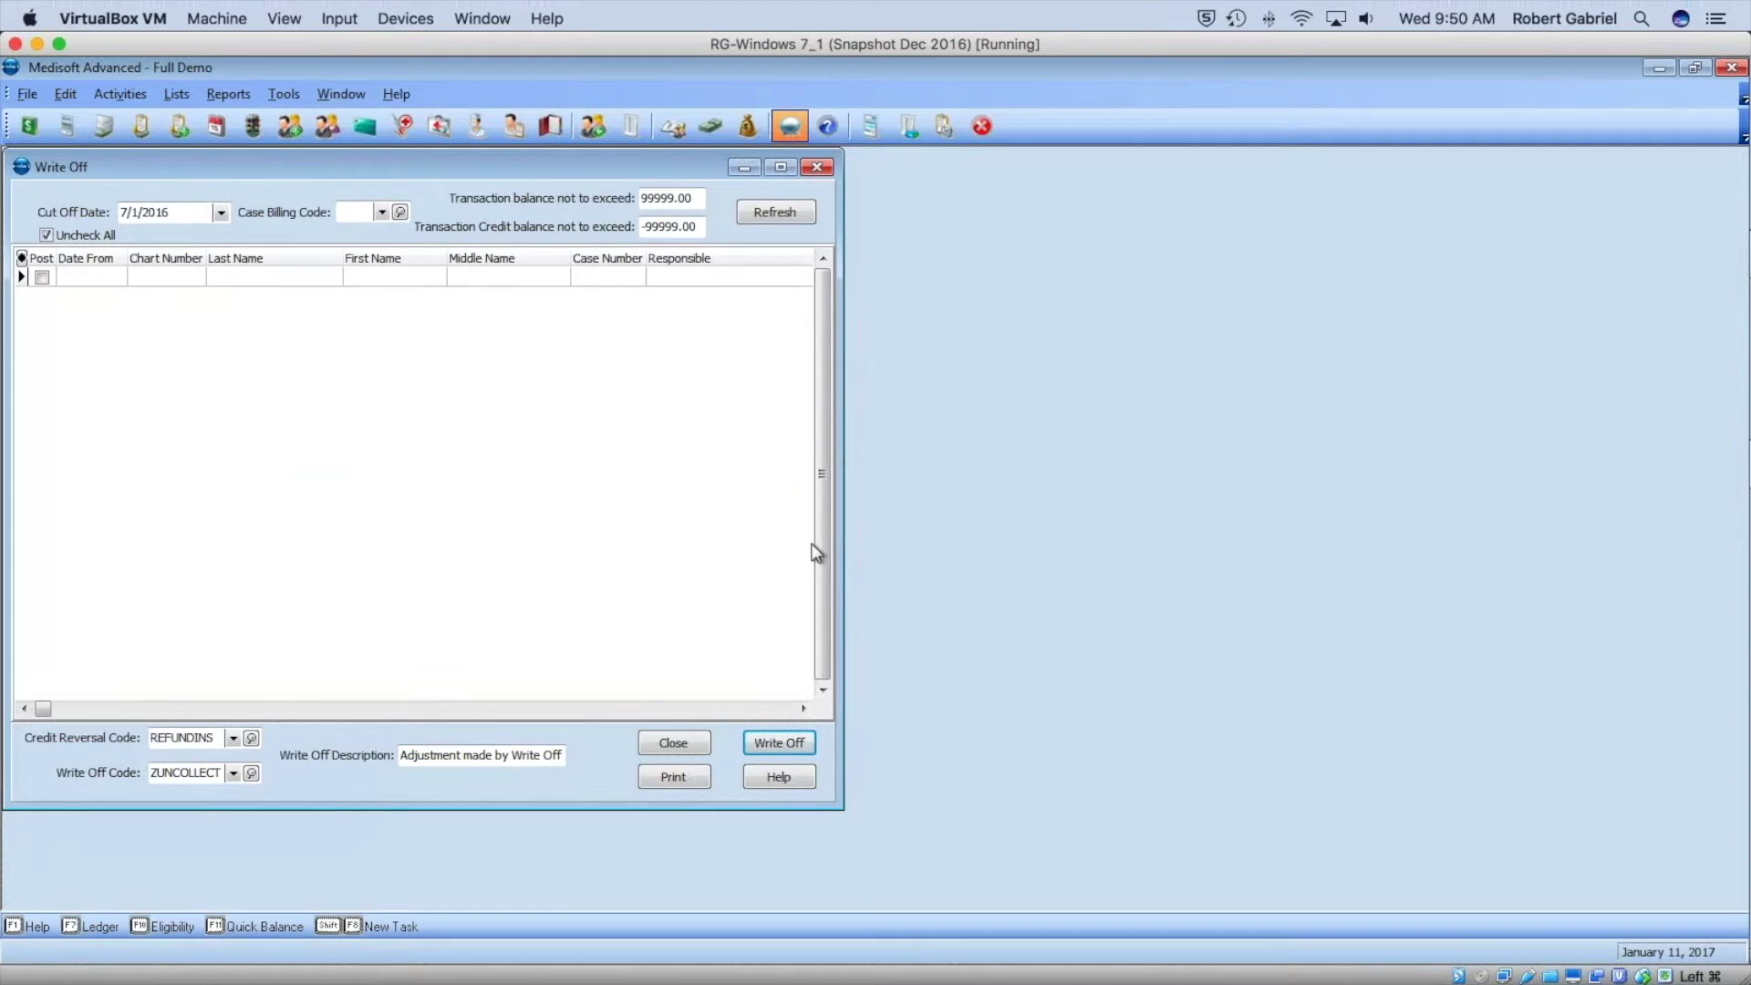
pyautogui.click(815, 168)
# - Preview the Patient Aging report with default filters, totalling $1,905.75, then close it
pyautogui.click(228, 93)
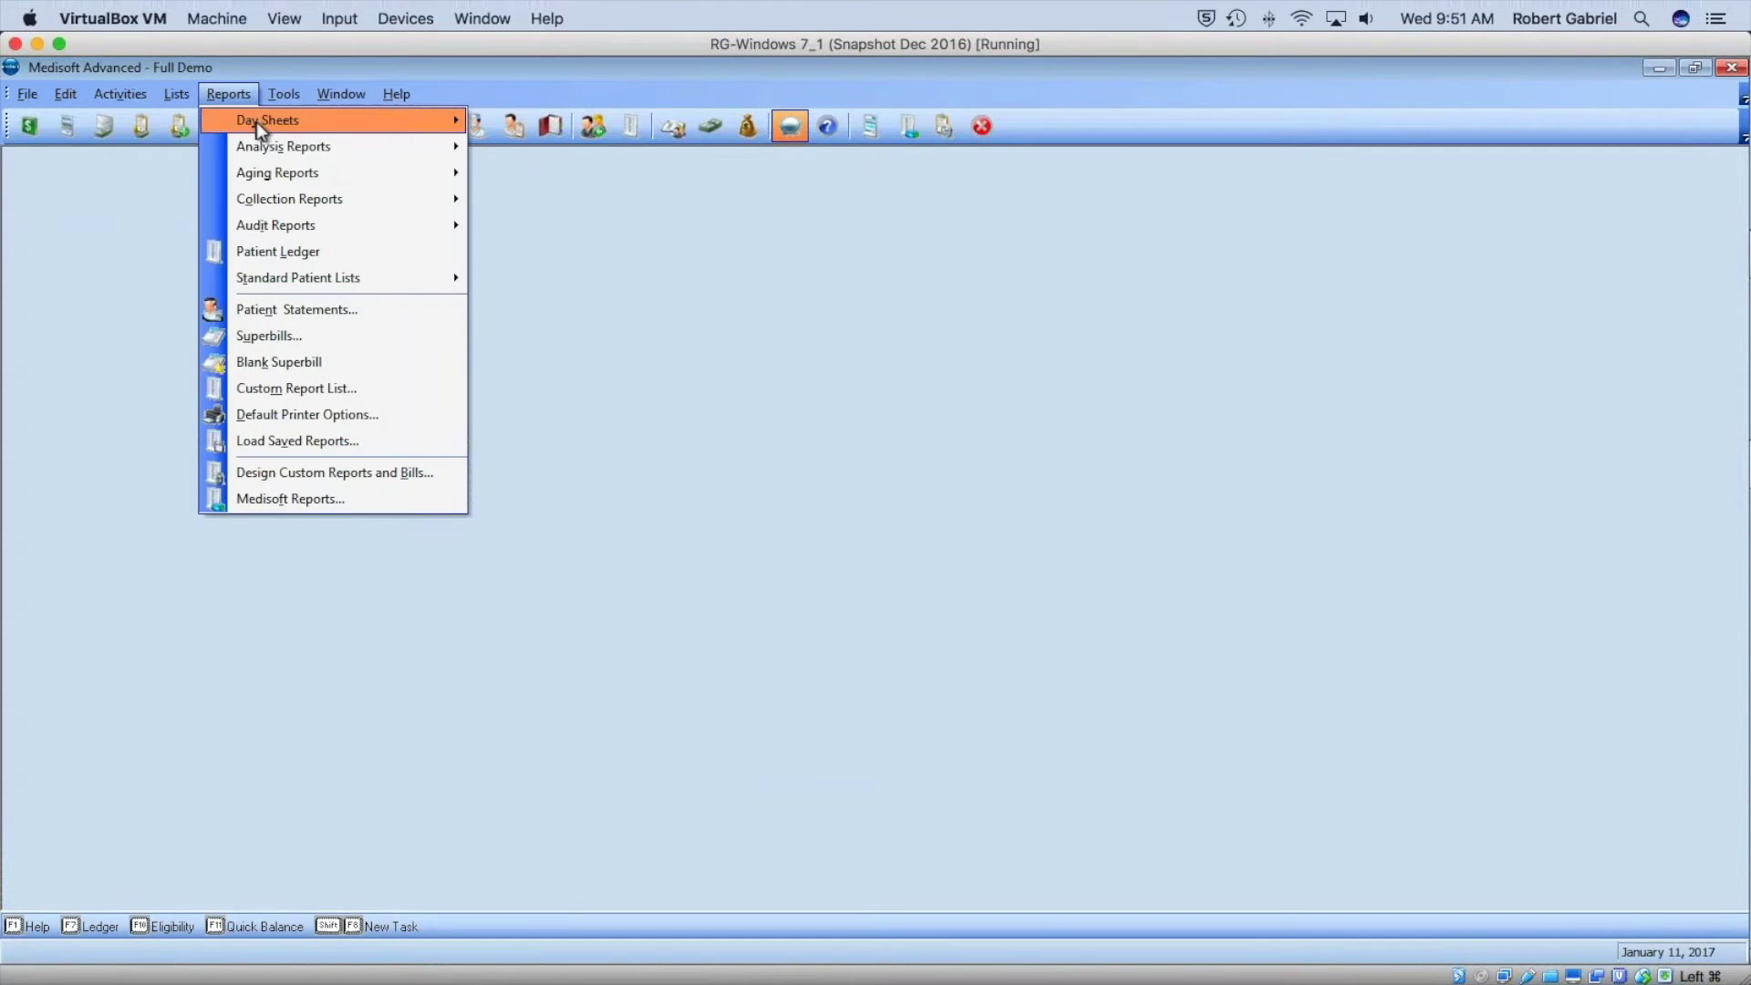
pyautogui.moveTo(271, 148)
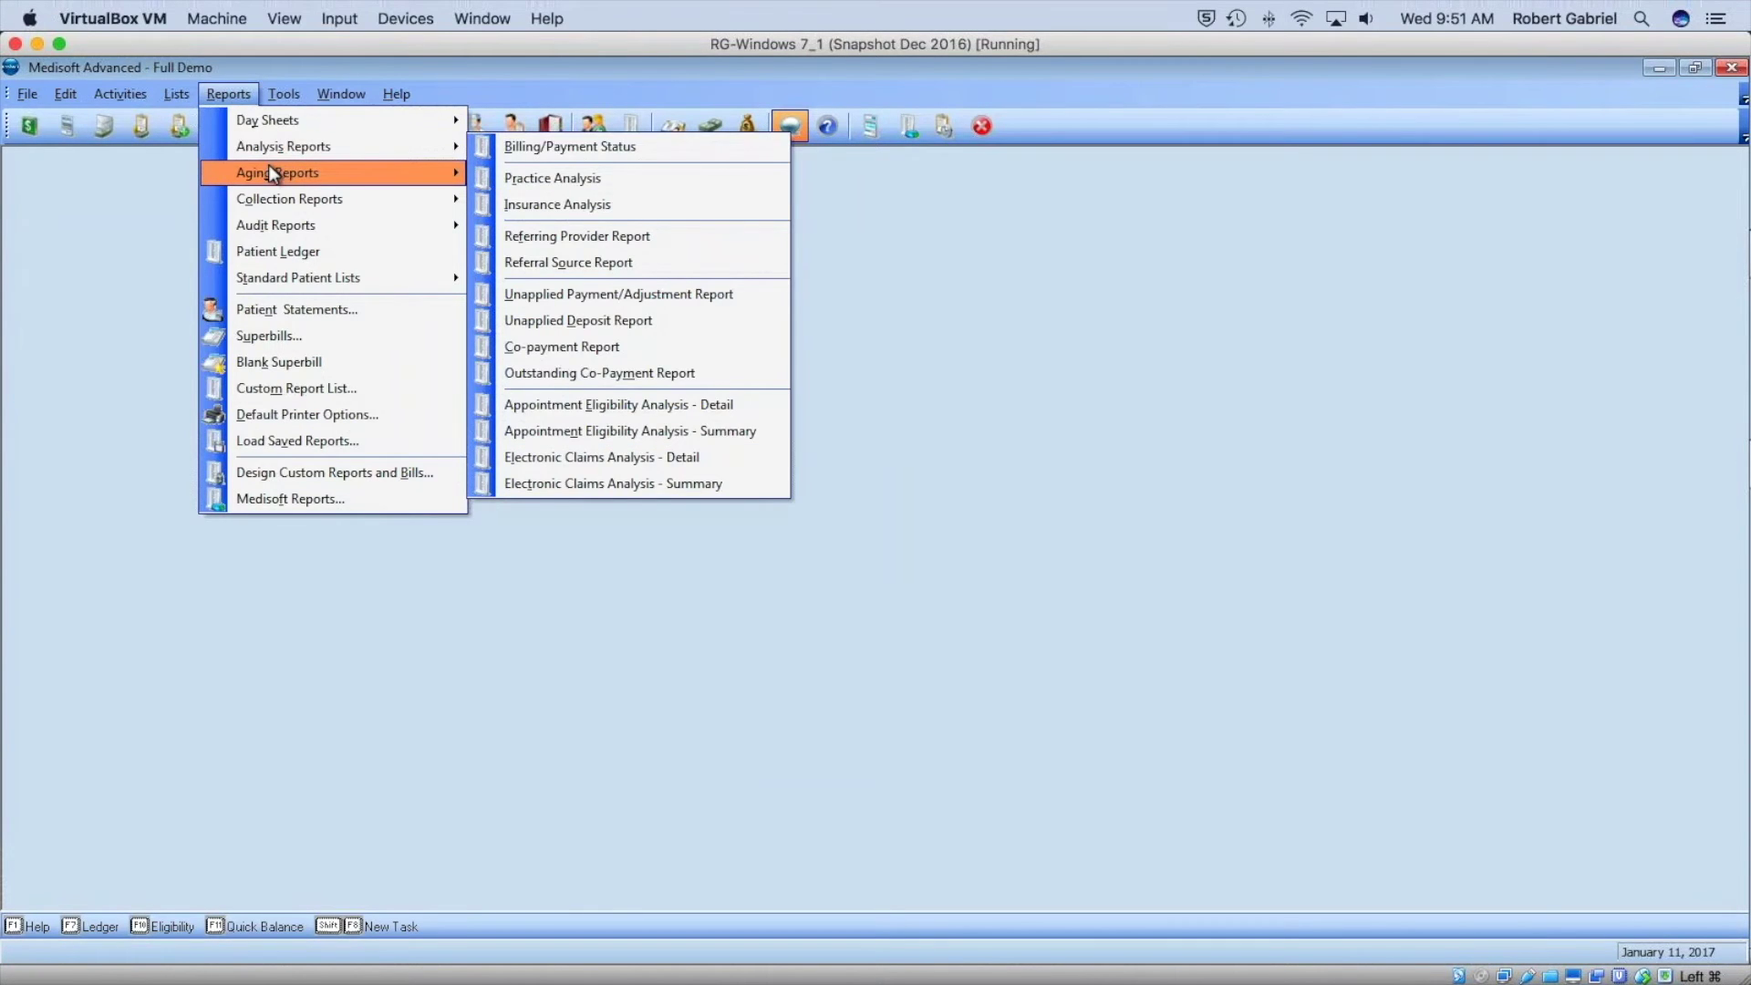
pyautogui.moveTo(332, 174)
pyautogui.click(545, 172)
pyautogui.click(986, 468)
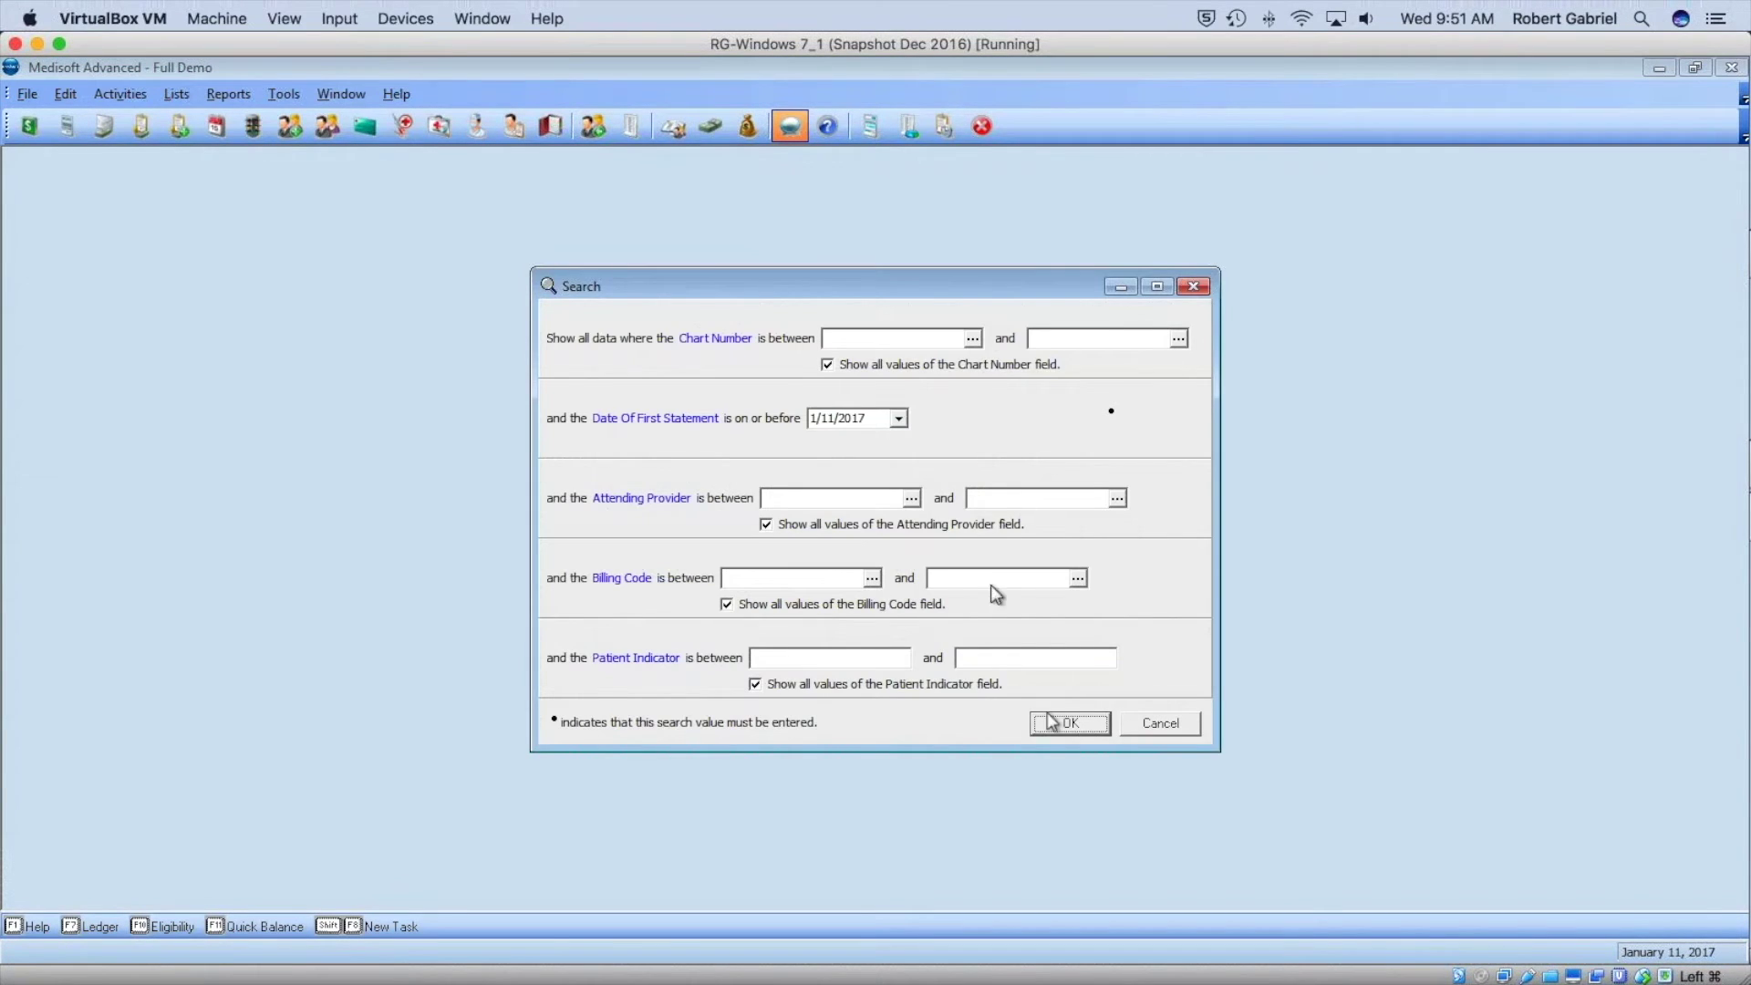
pyautogui.click(1083, 727)
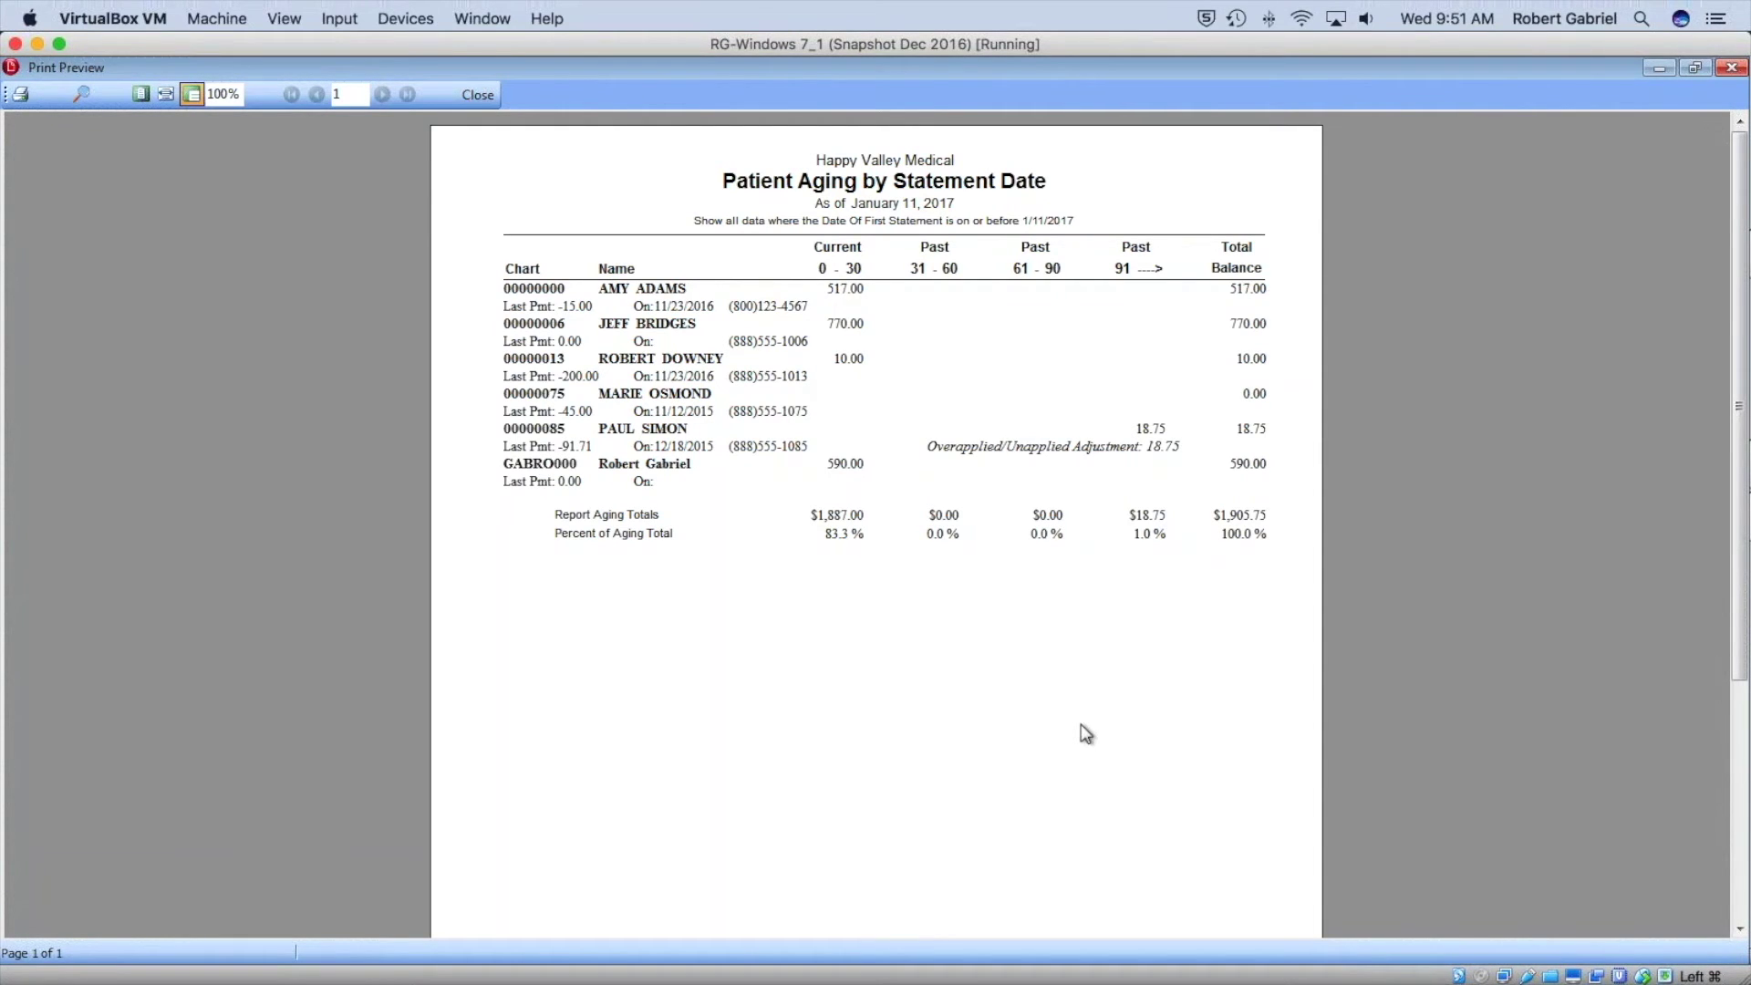
pyautogui.press('Escape')
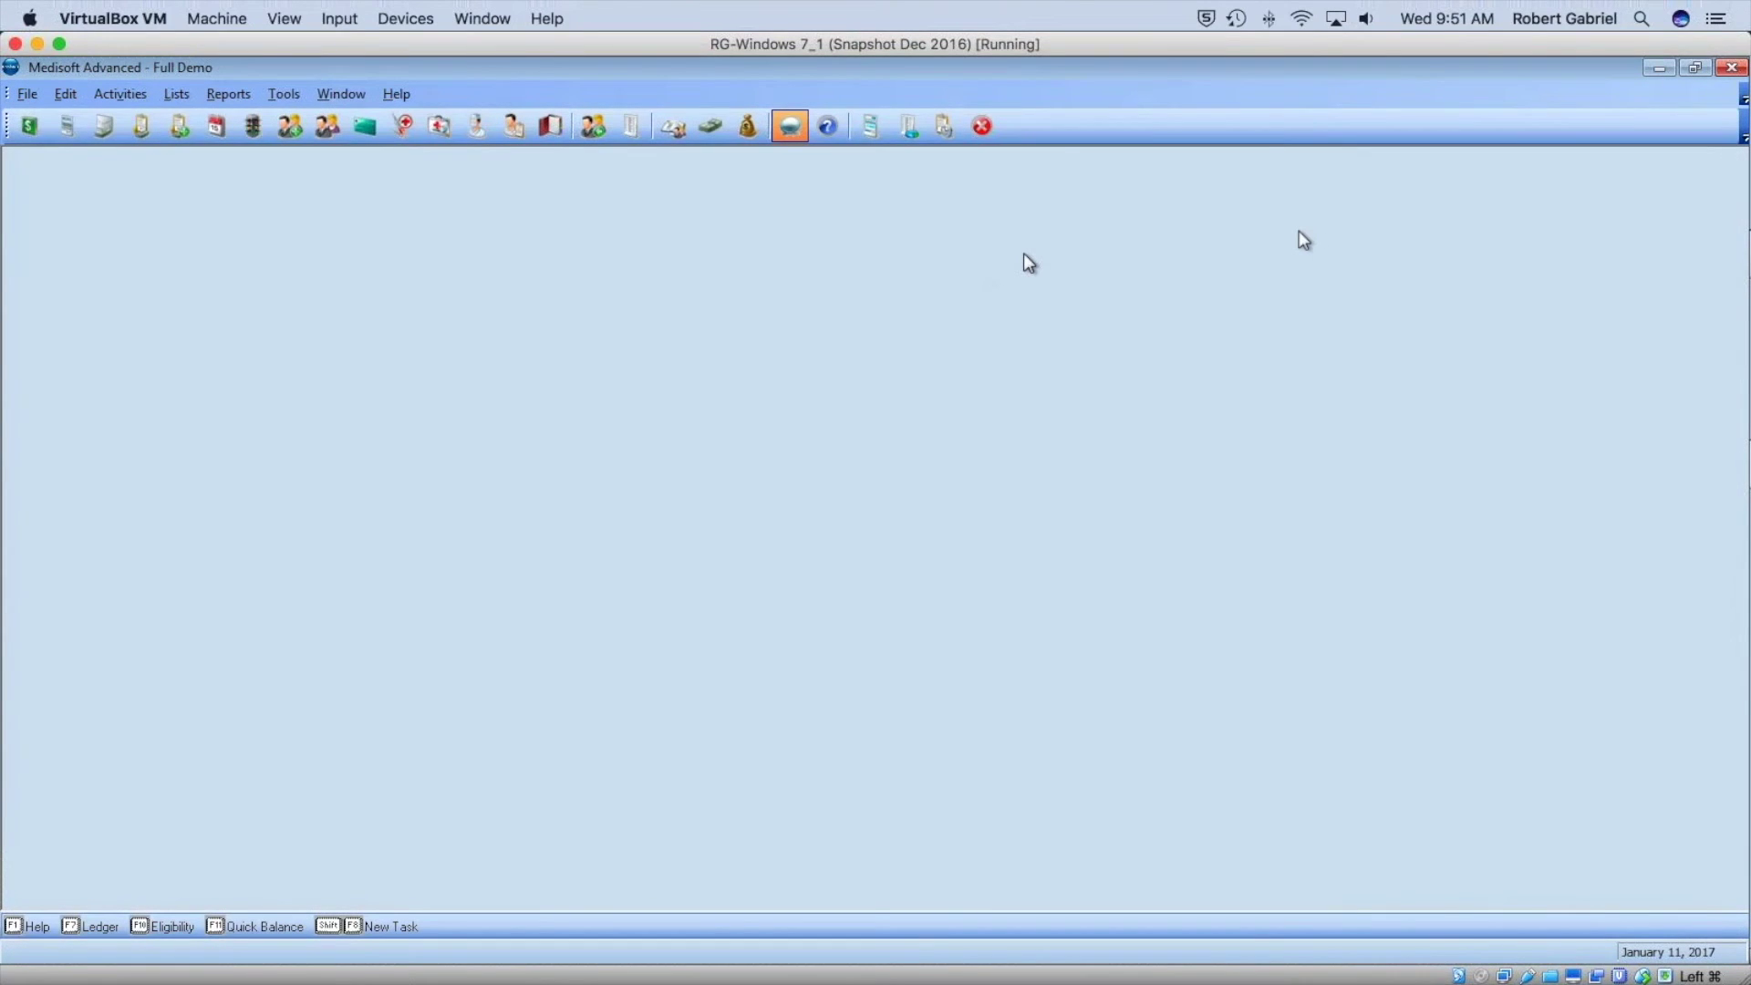